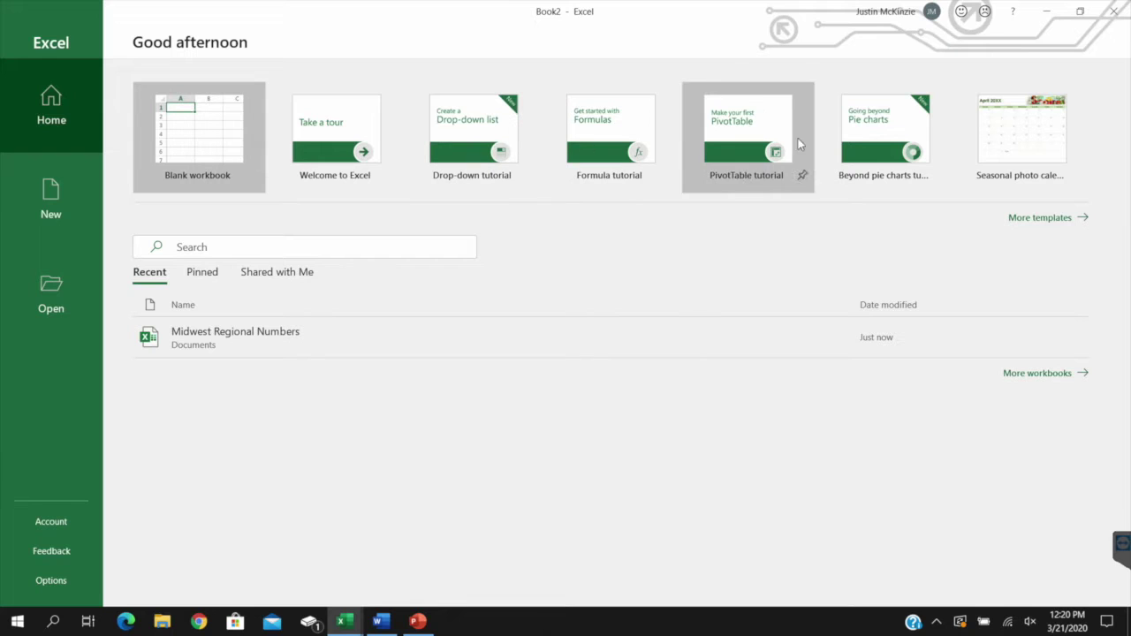
- Look over the template gallery and the recent workbooks, and create a blank workbook
left_click(1040, 219)
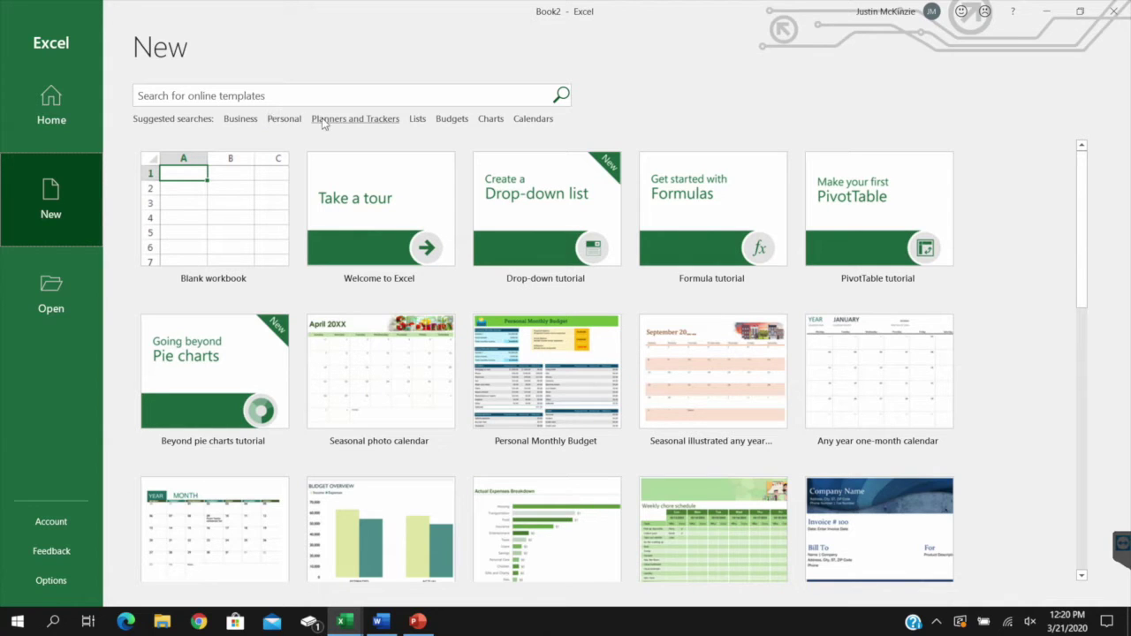
left_click(37, 268)
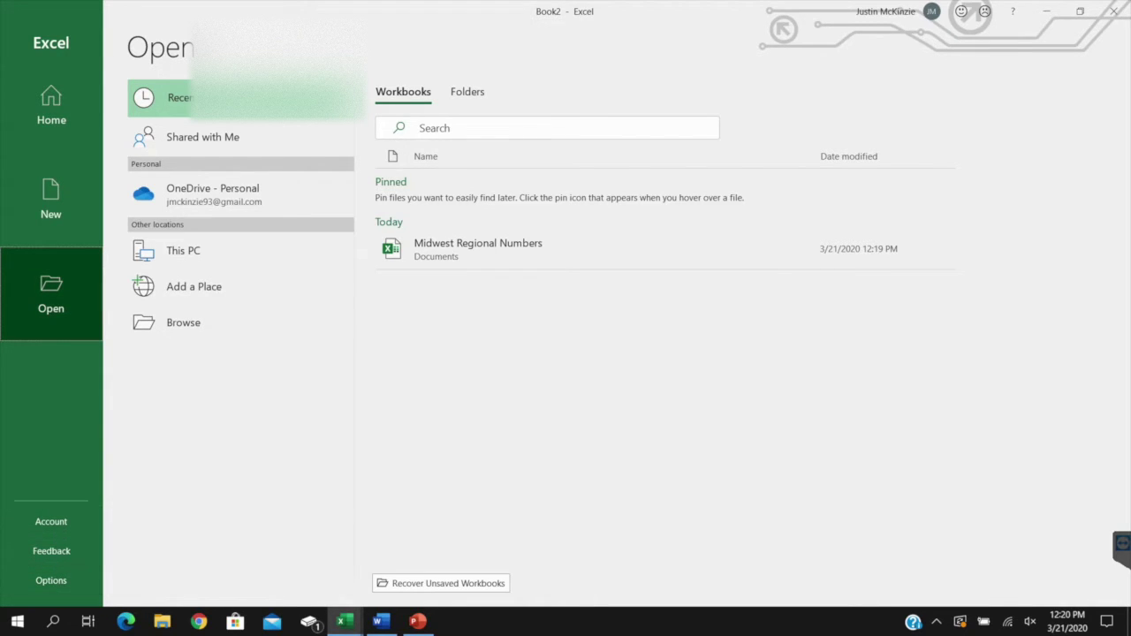
left_click(51, 106)
left_click(205, 152)
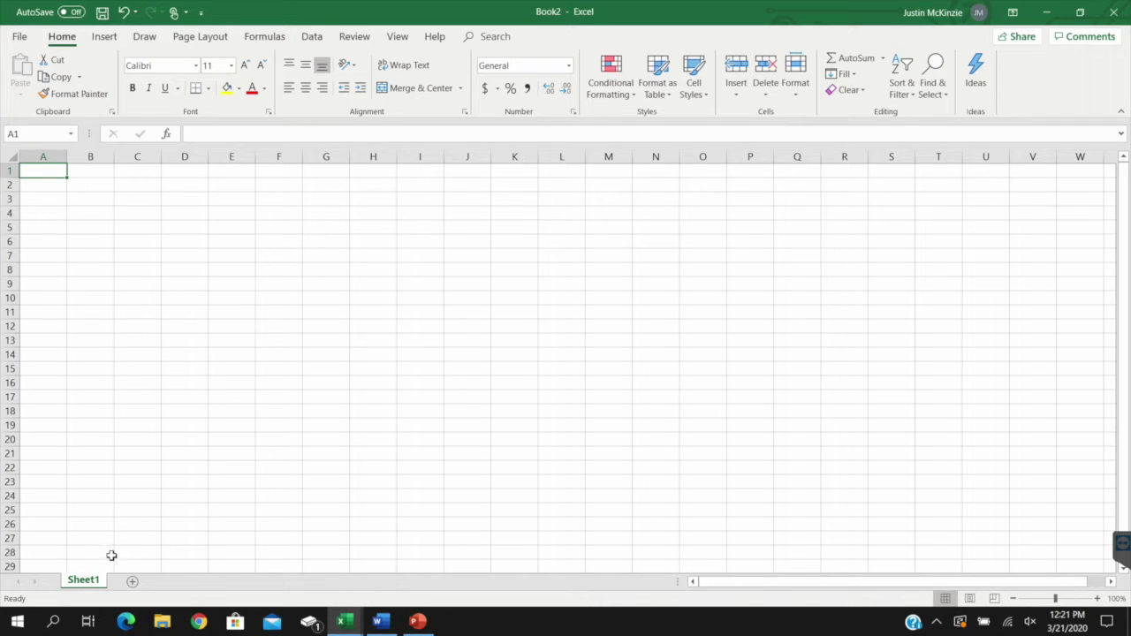
- Add two worksheets, Sheet2 and Sheet3, to the workbook and return to Sheet1
left_click(133, 582)
left_click(179, 582)
left_click(83, 580)
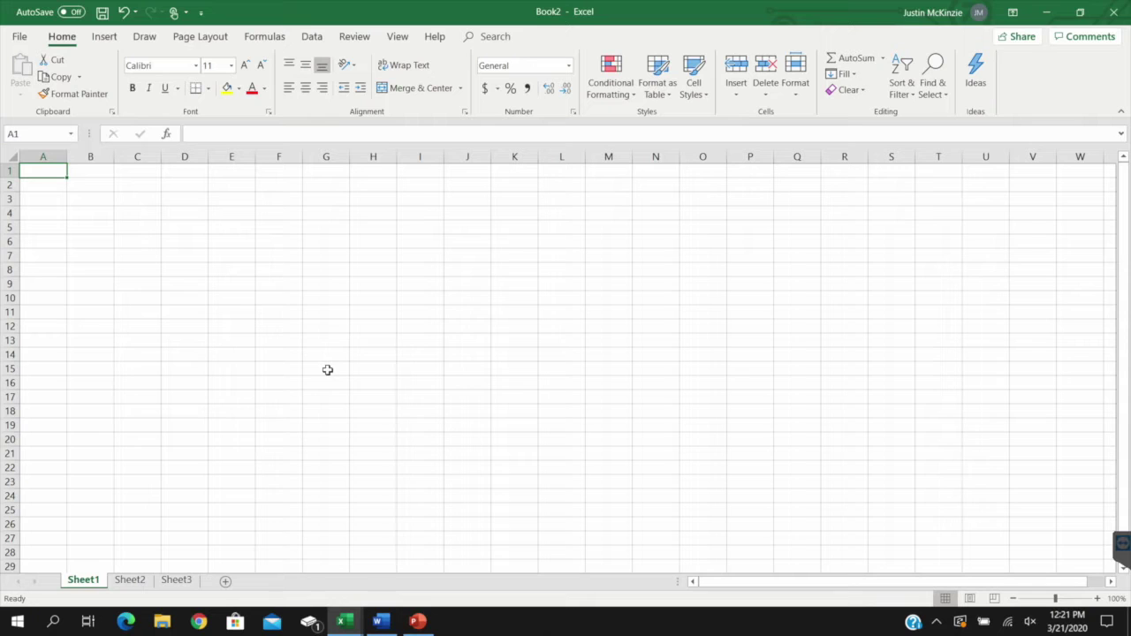
- Examine the workbook's file pages, including Info, the printer choices and the export file types, and cancel closing the workbook
left_click(18, 37)
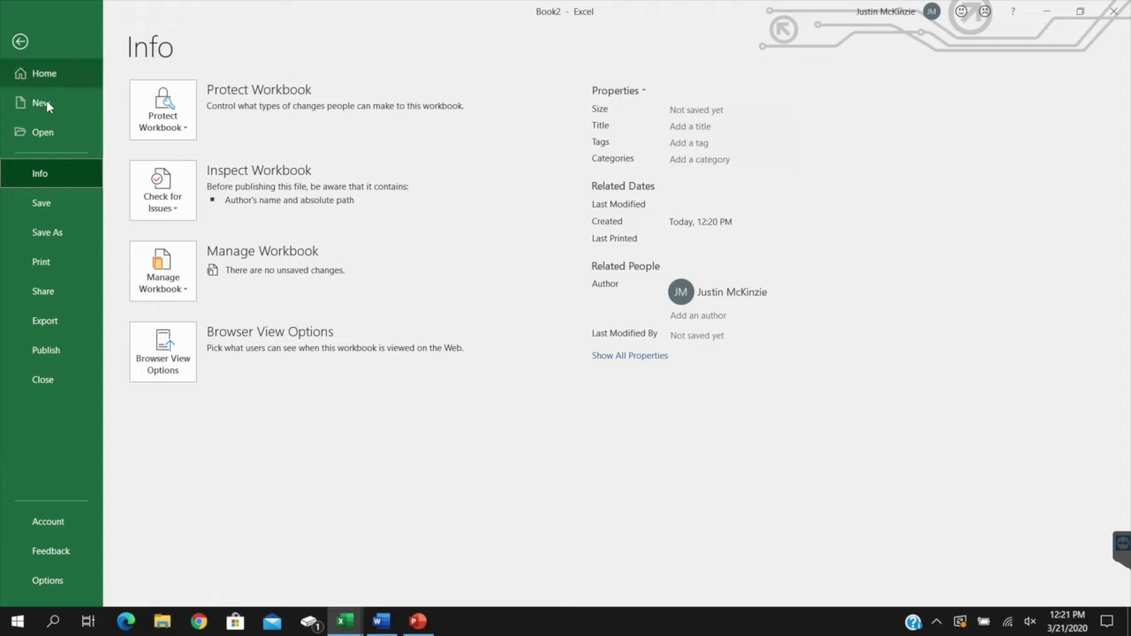
left_click(37, 74)
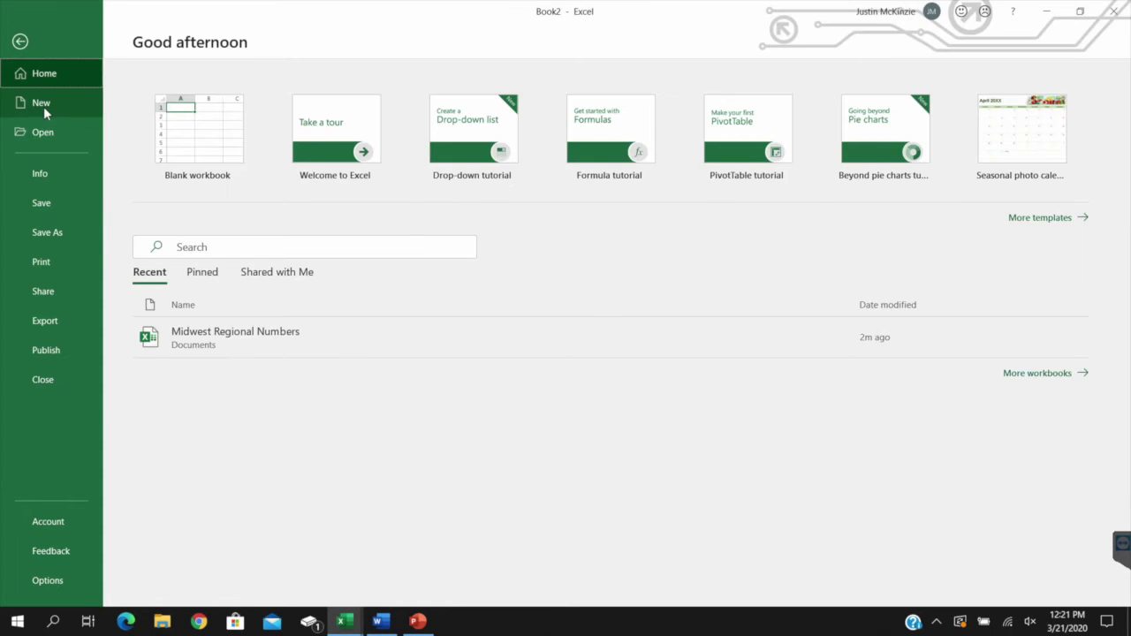
left_click(43, 105)
left_click(51, 130)
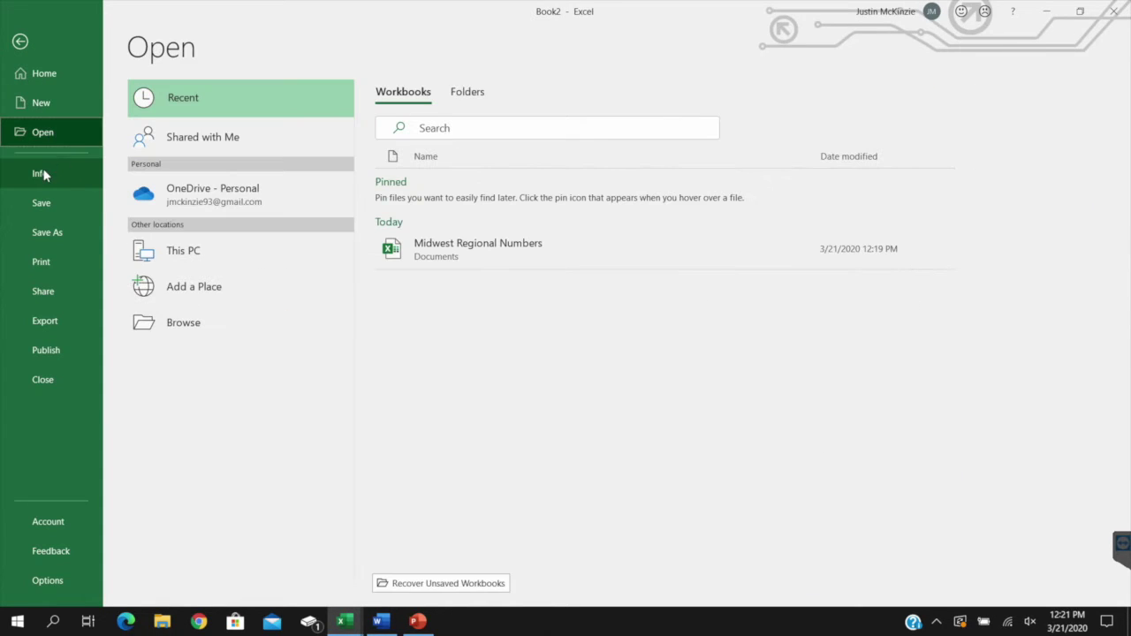
left_click(44, 175)
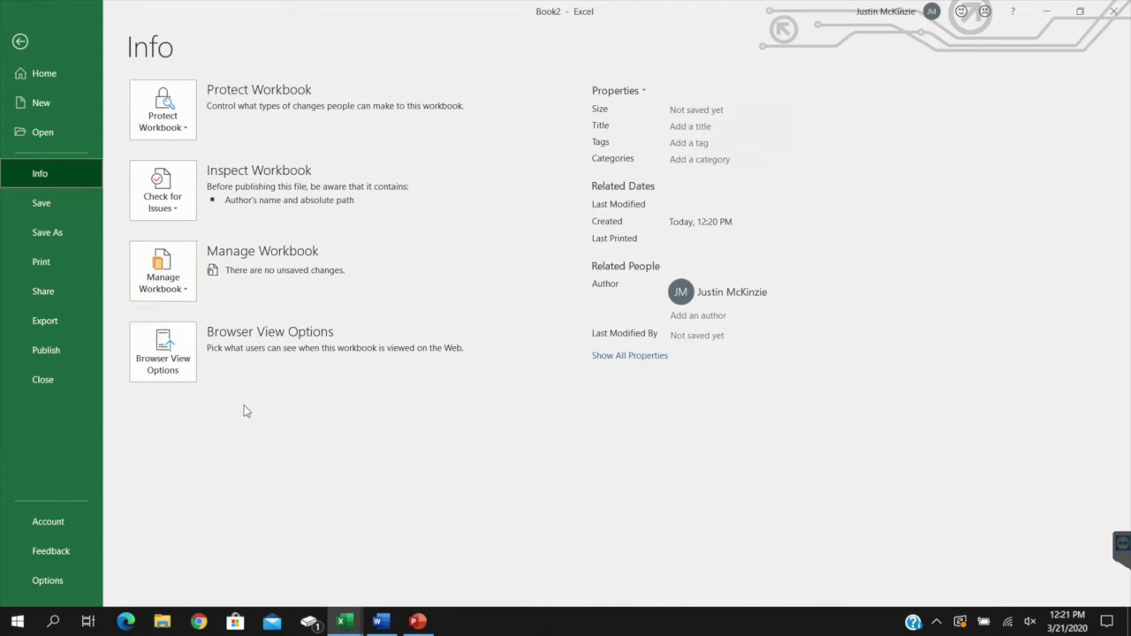
left_click(47, 263)
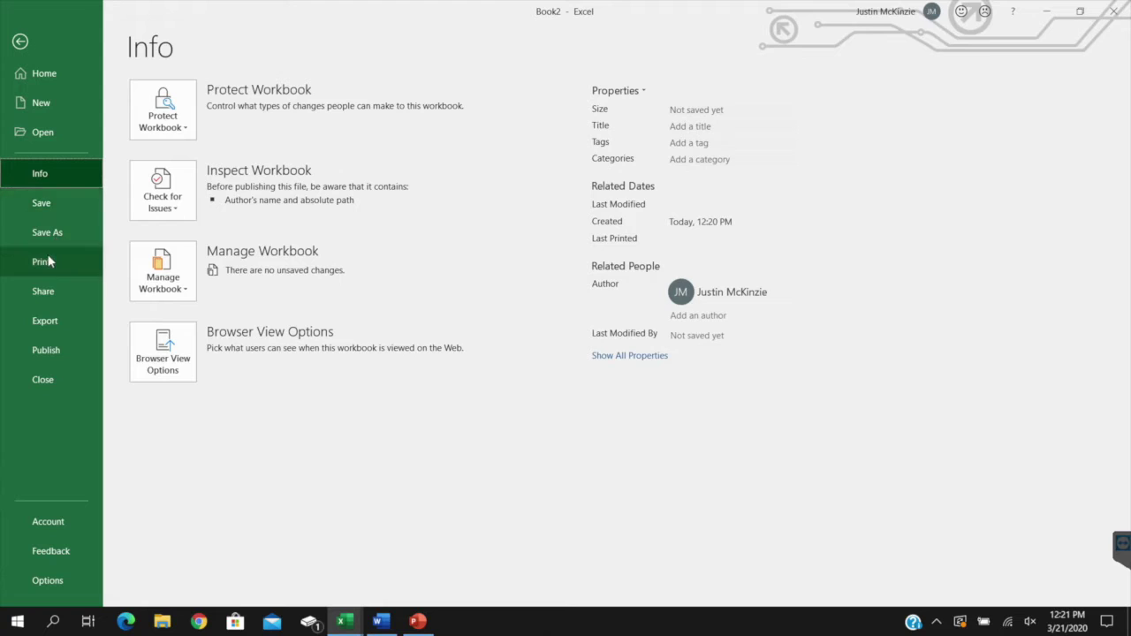
left_click(244, 187)
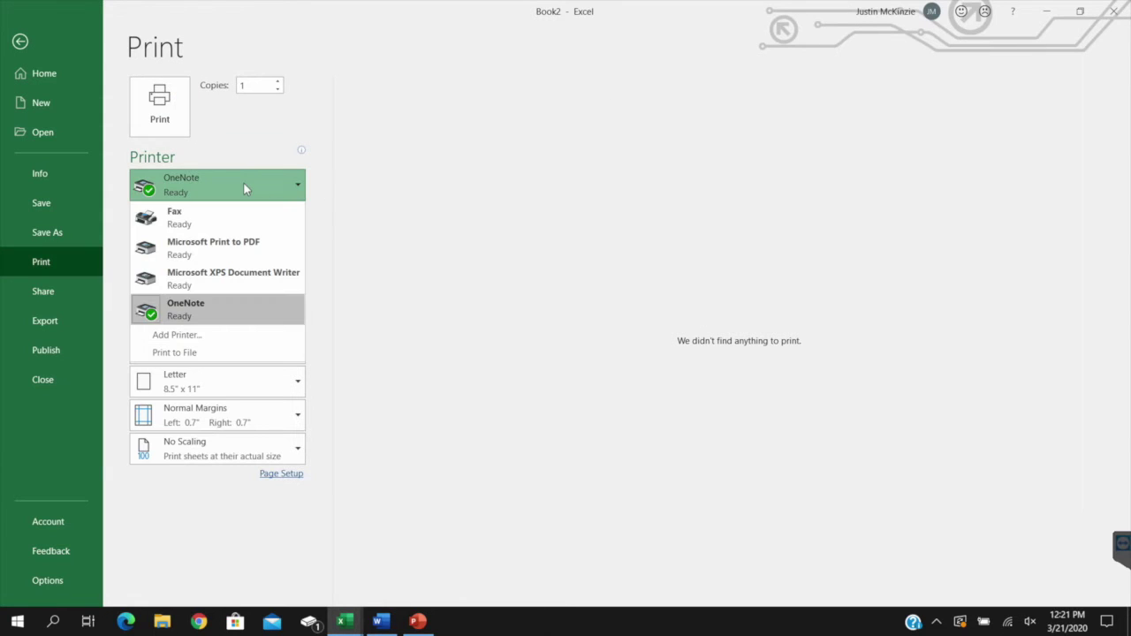
left_click(412, 293)
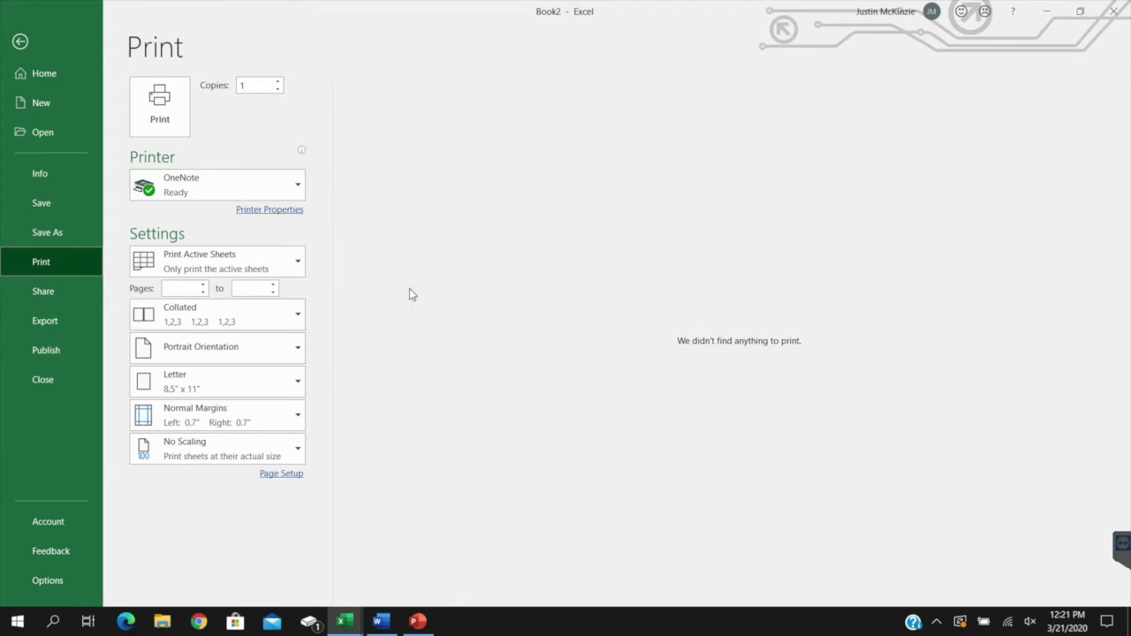
left_click(39, 323)
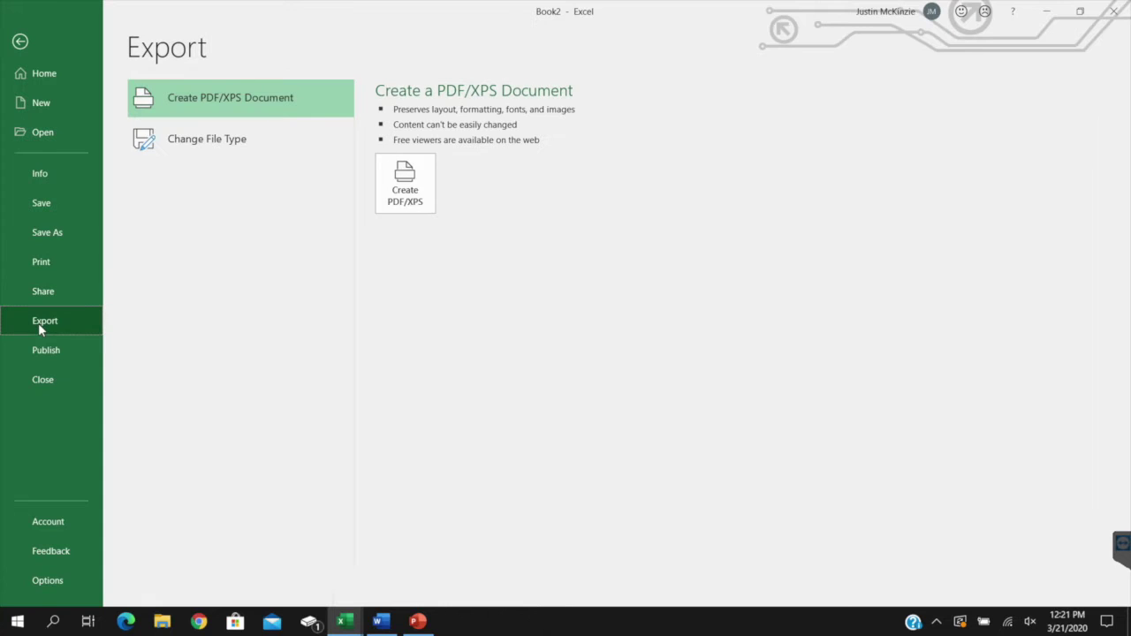
left_click(235, 139)
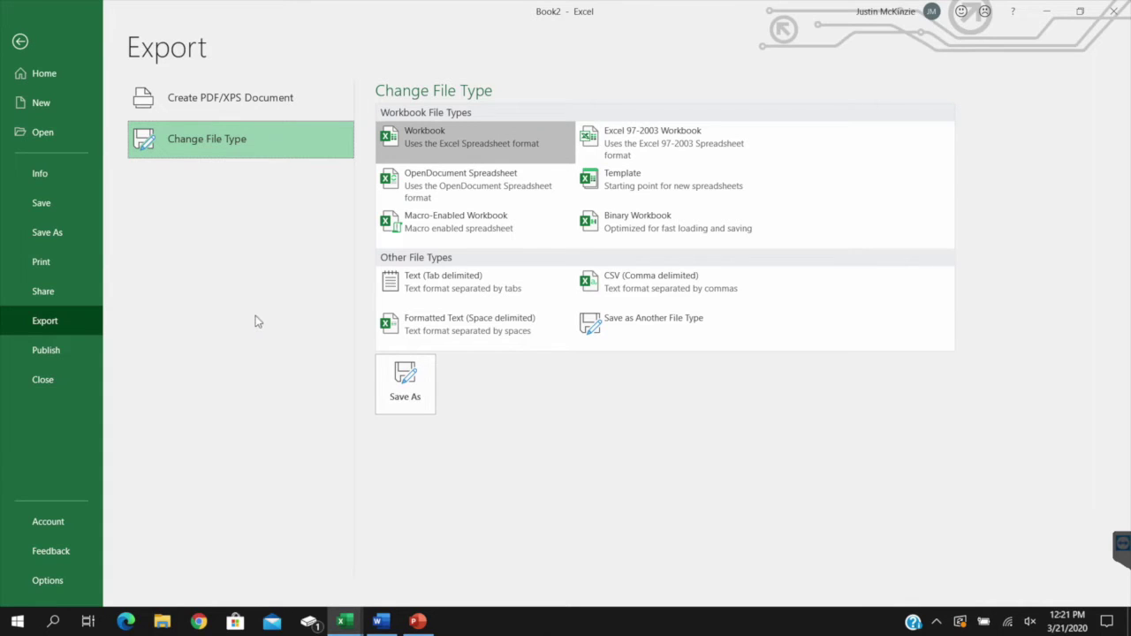
left_click(50, 380)
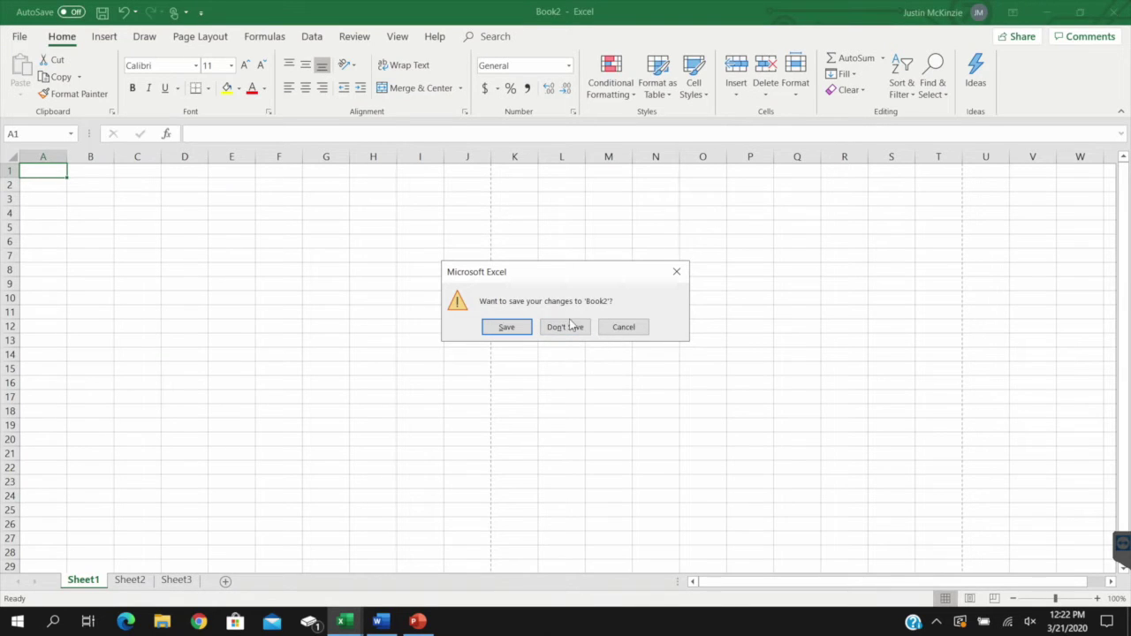
left_click(638, 328)
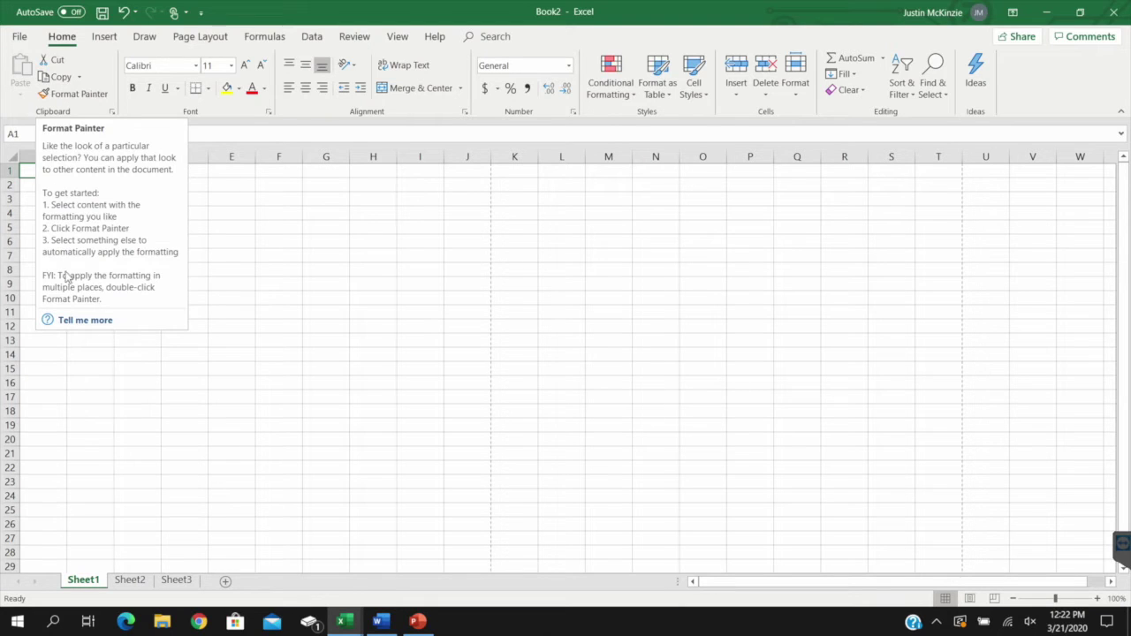
- Copy the empty range C8:D13 and review the available paste options without pasting
double_click(168, 341)
left_click_drag(120, 271, 182, 336)
key("ctrl+c")
left_click(21, 89)
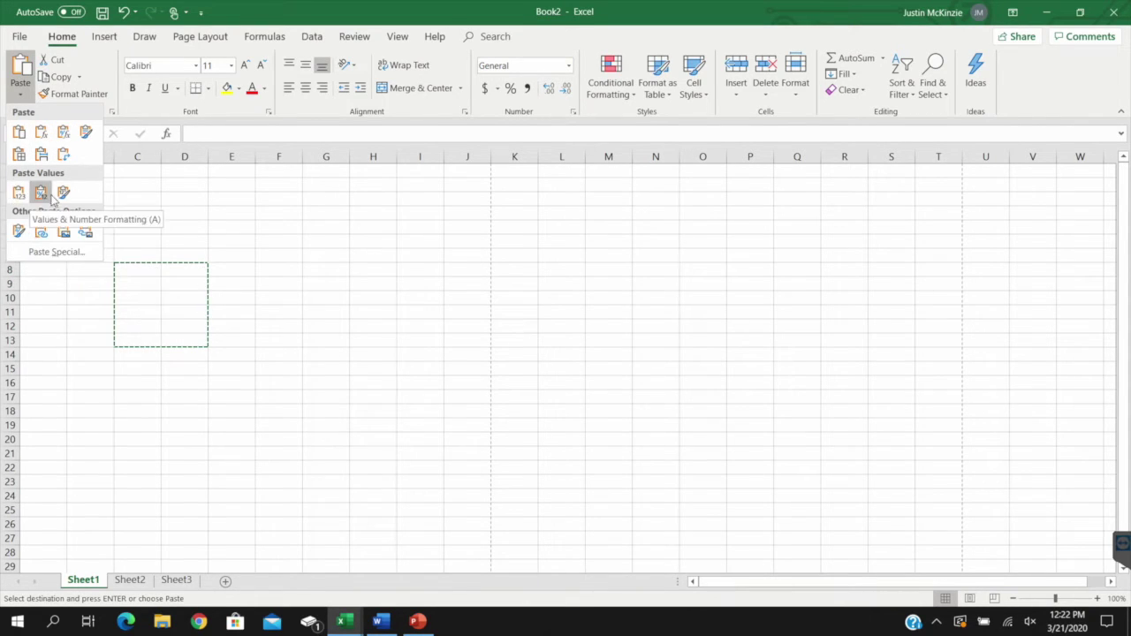
left_click(94, 238)
- Copy the empty range B3:C5, select D8 as a destination and cancel the pending copy
left_click_drag(94, 197, 160, 226)
key("ctrl+c")
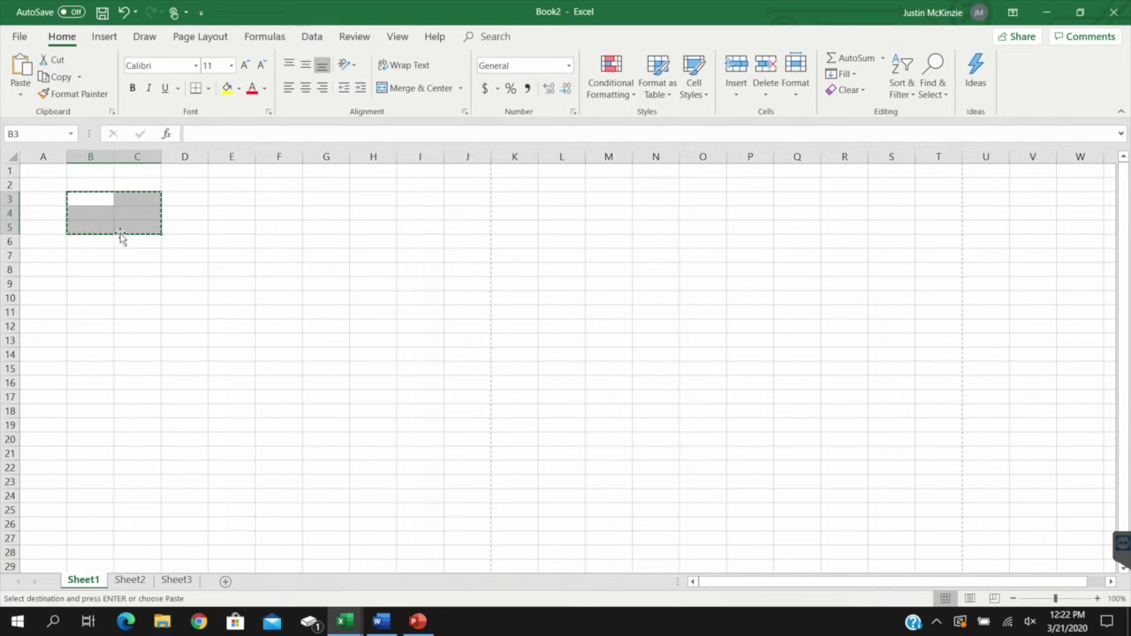
left_click(173, 268)
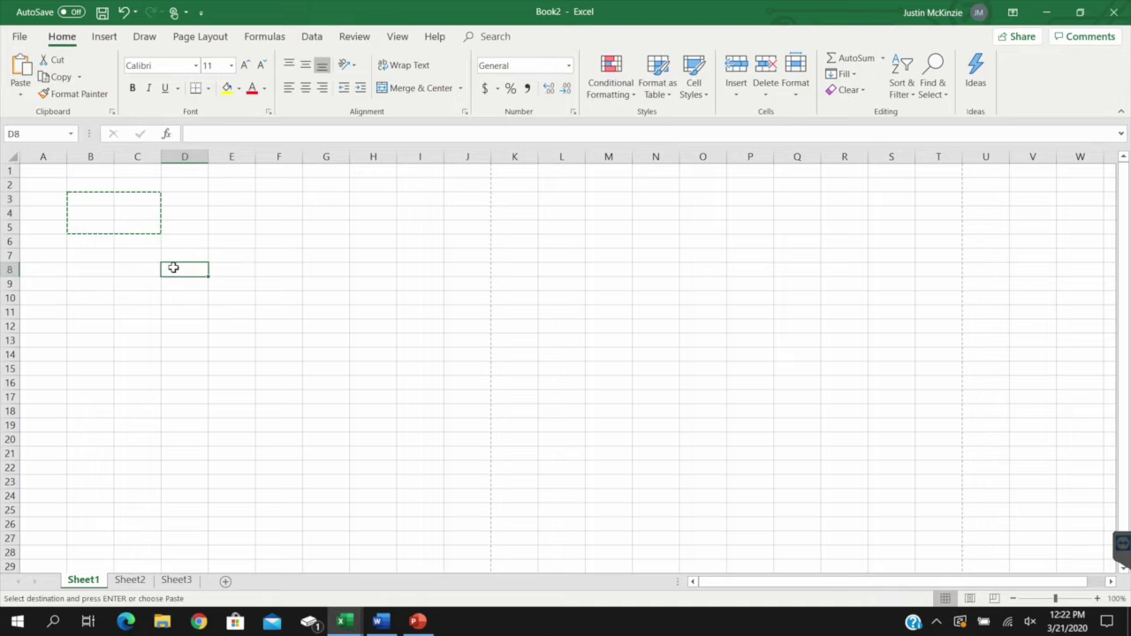
key("Escape")
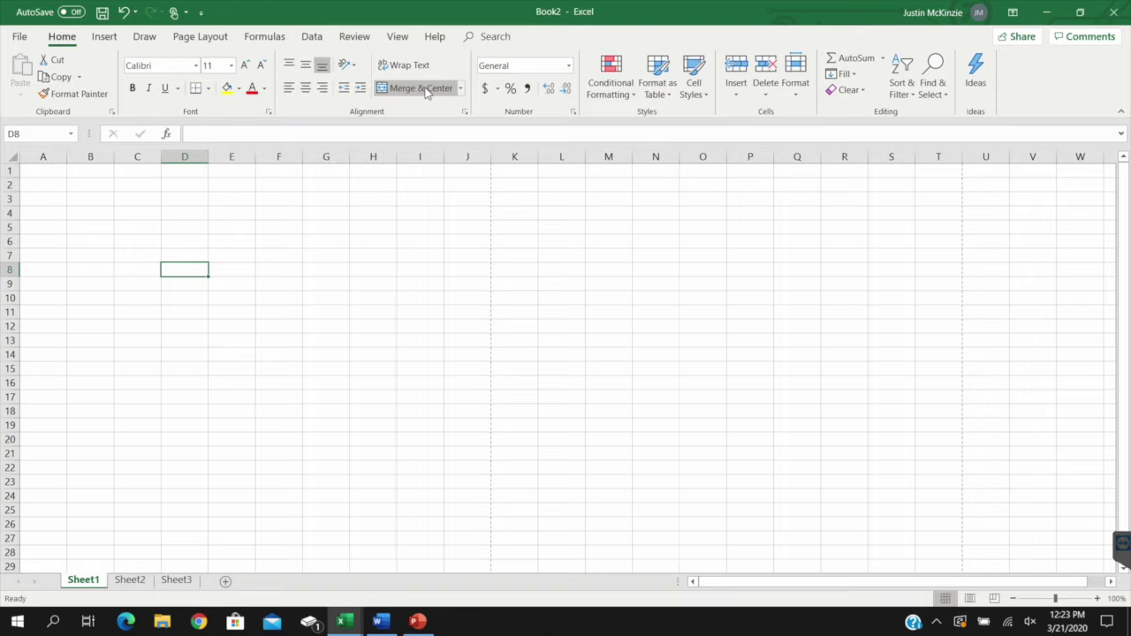
- Enter 2020 in cell E4 and merge and center it across D4:F4
left_click(189, 213)
left_click(247, 217)
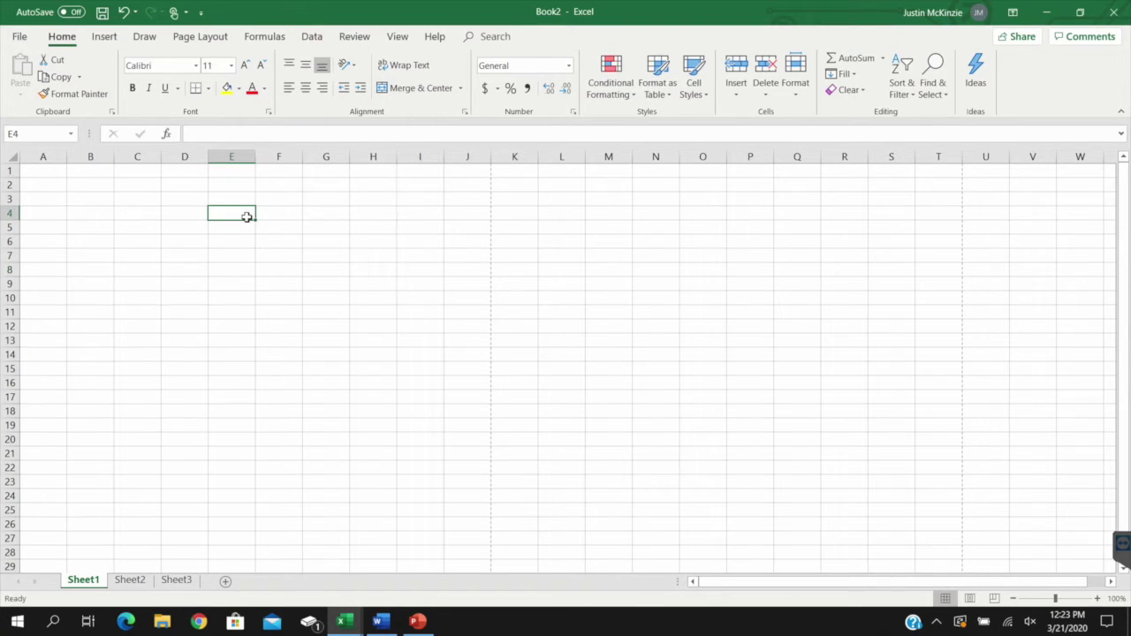
type("2020")
left_click(263, 240)
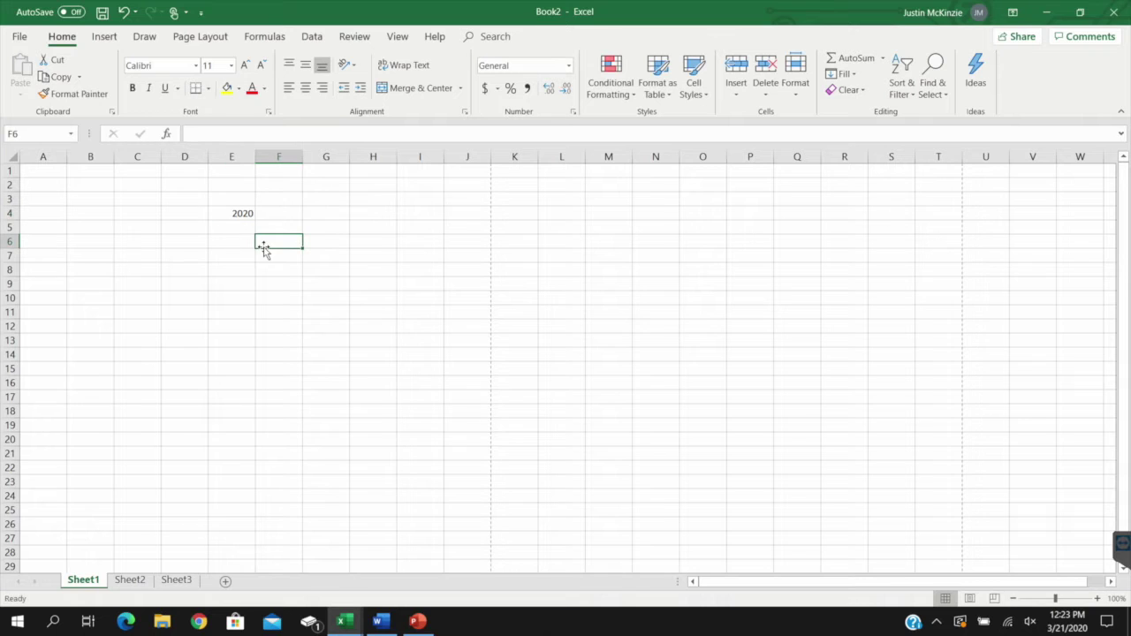
left_click_drag(177, 214, 287, 218)
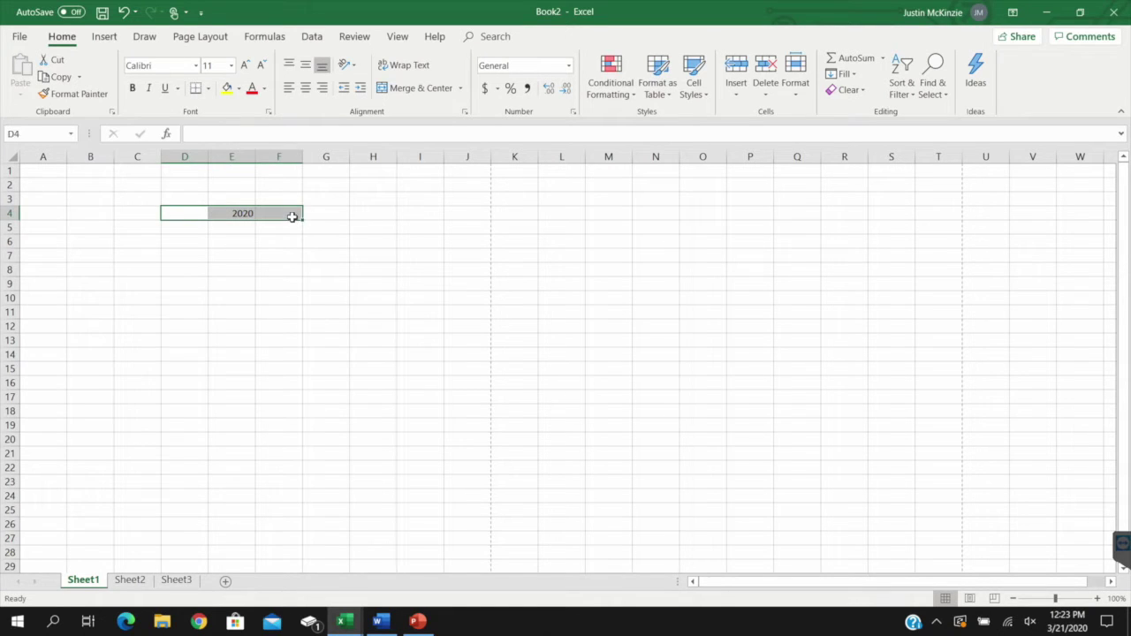
left_click(415, 87)
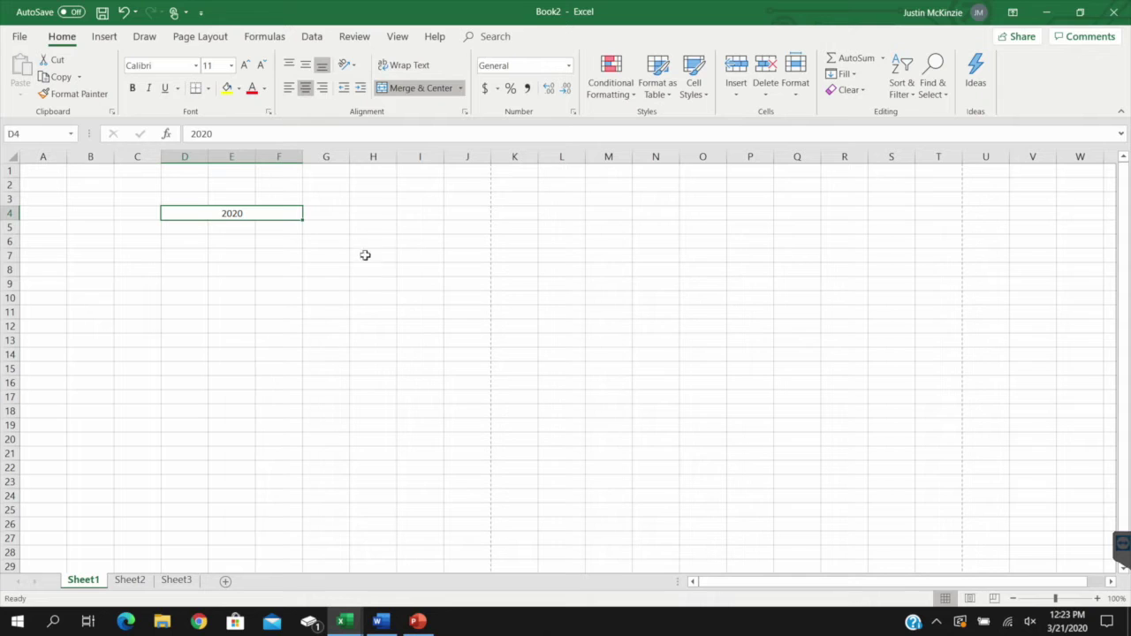
- Unmerge the cells D4:F4 that hold 2020
left_click(461, 90)
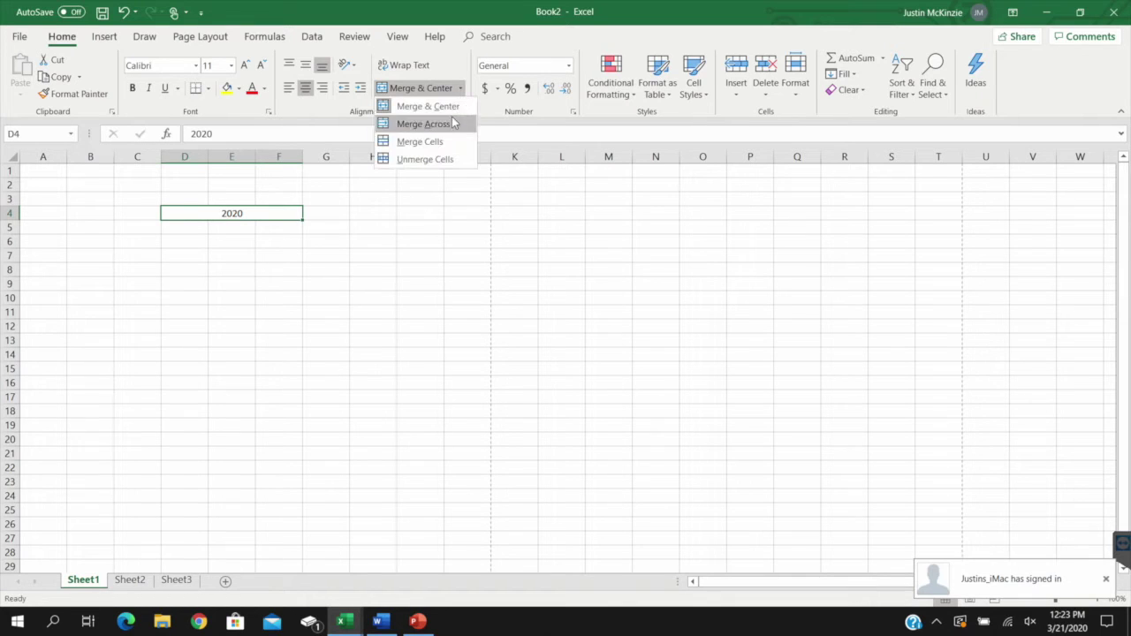
left_click(426, 159)
left_click(258, 242)
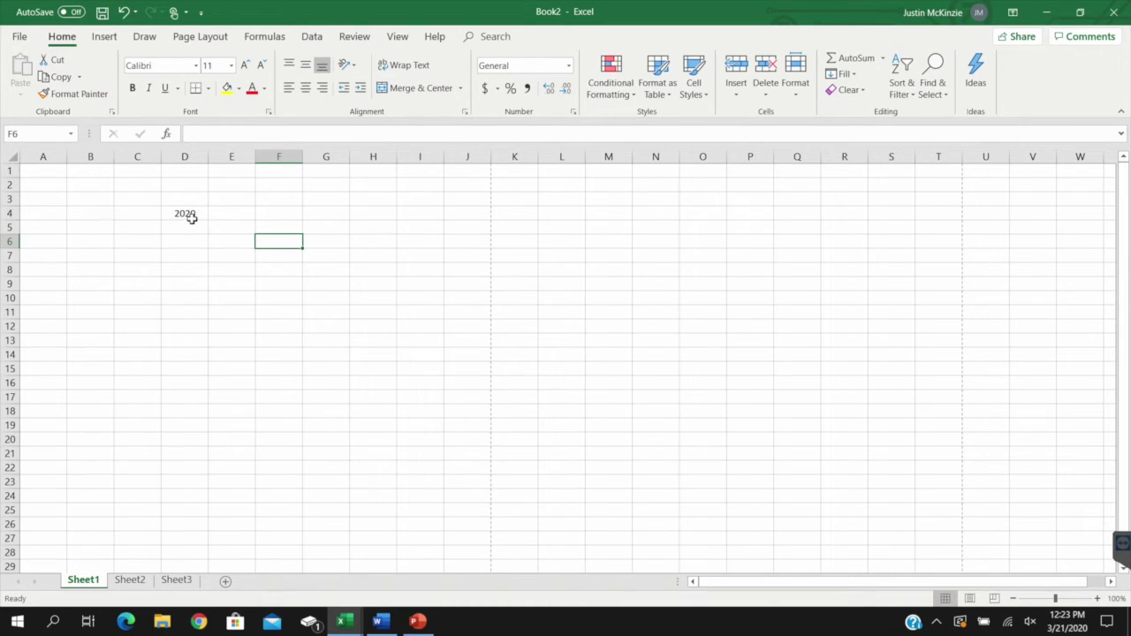
- Review the list of available number formats without applying one
left_click(559, 64)
left_click(567, 65)
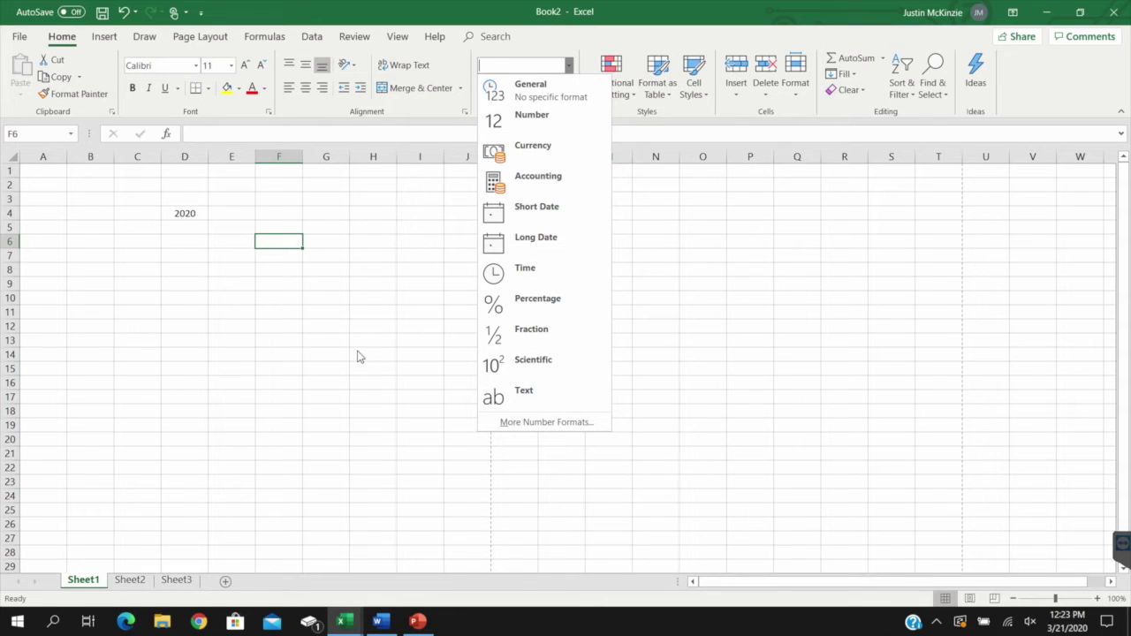
left_click(449, 320)
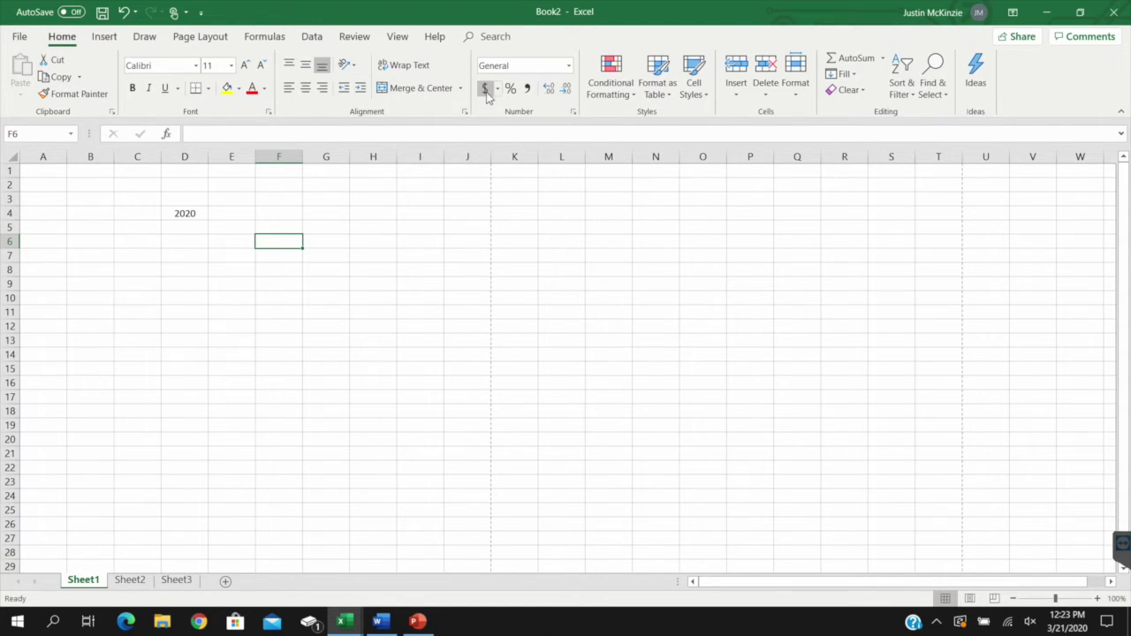
- Enter 210 in cell E4, apply the dollar accounting format and show the other currency choices
left_click(232, 213)
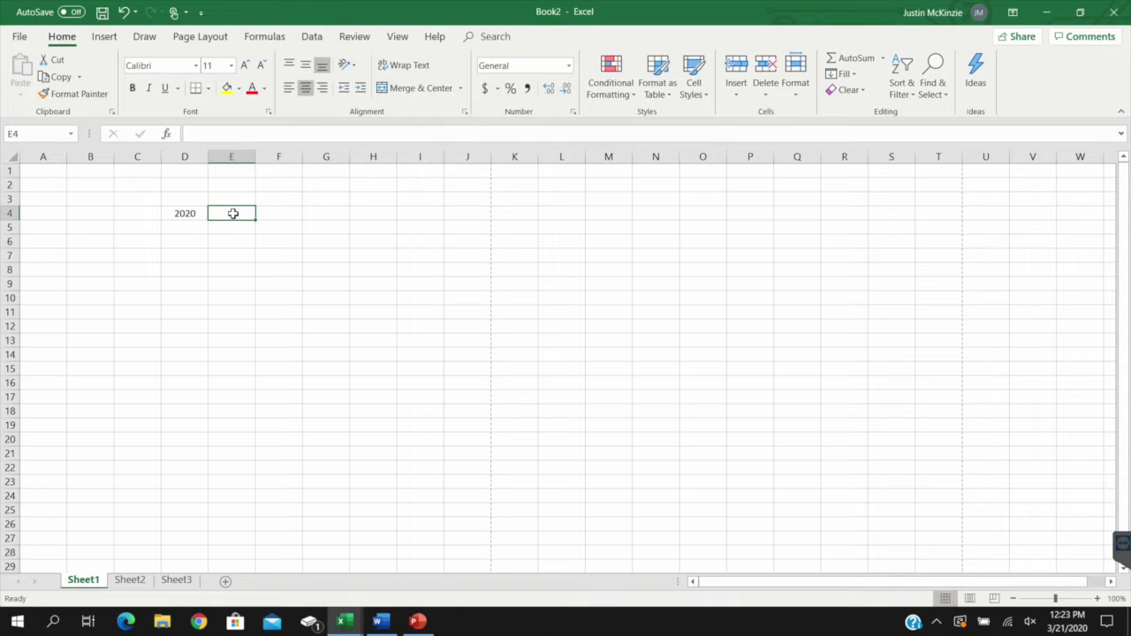
type("2")
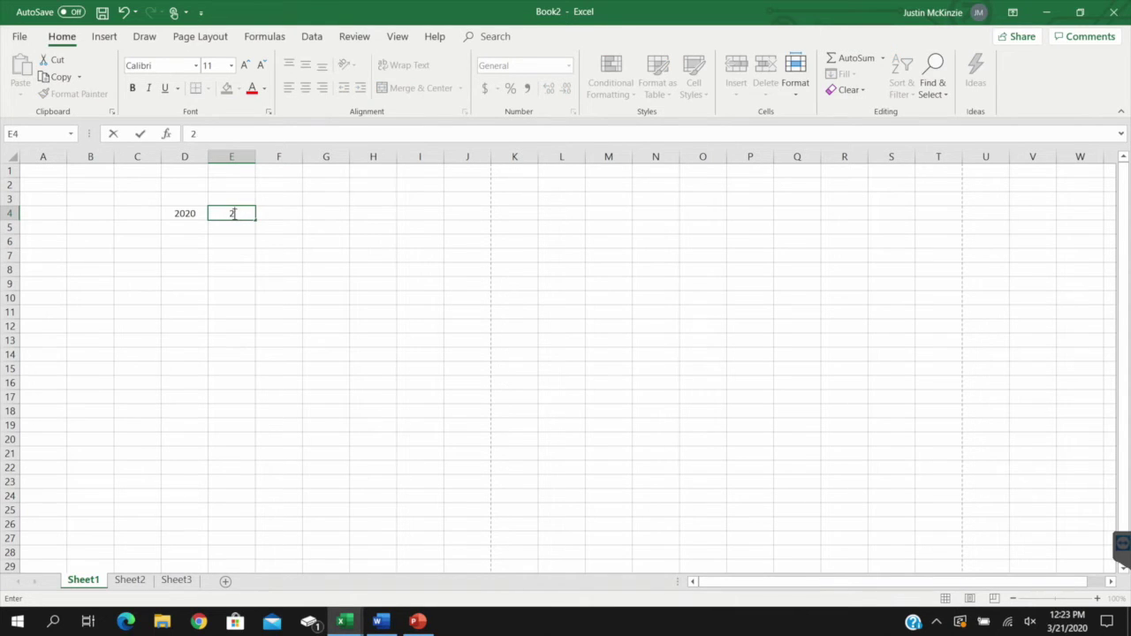
type("010")
key("Return")
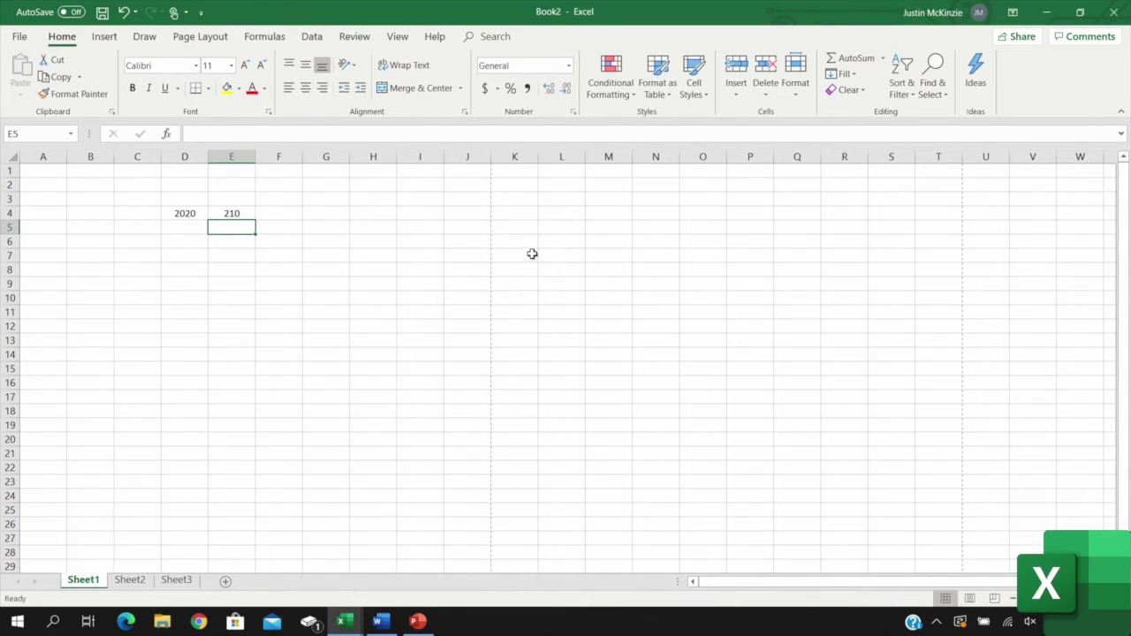
left_click(237, 213)
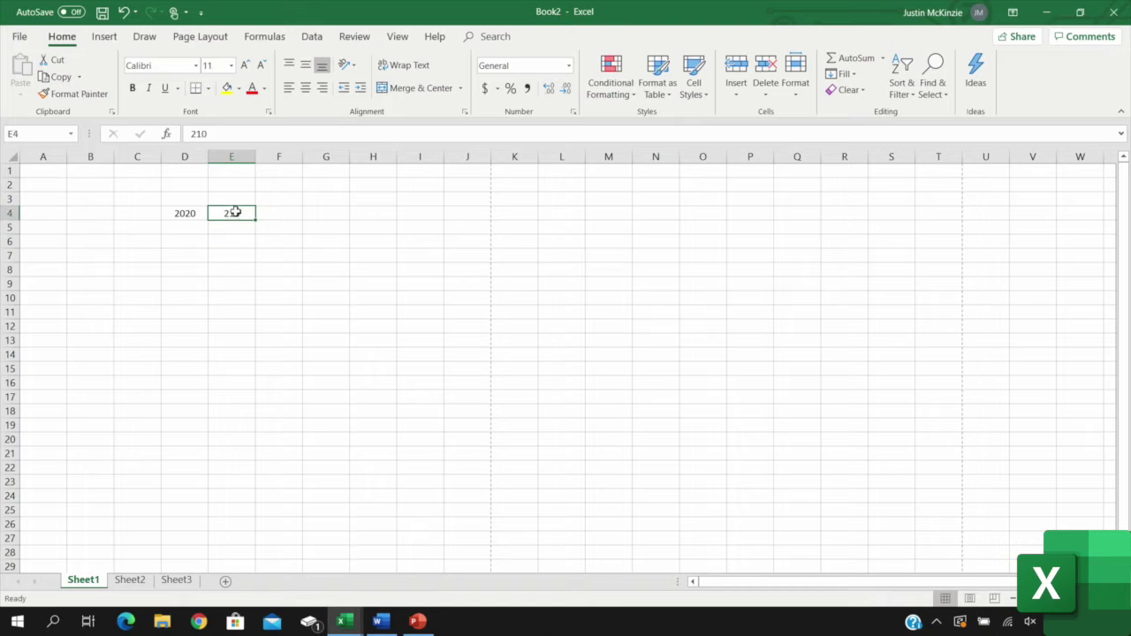
left_click(486, 89)
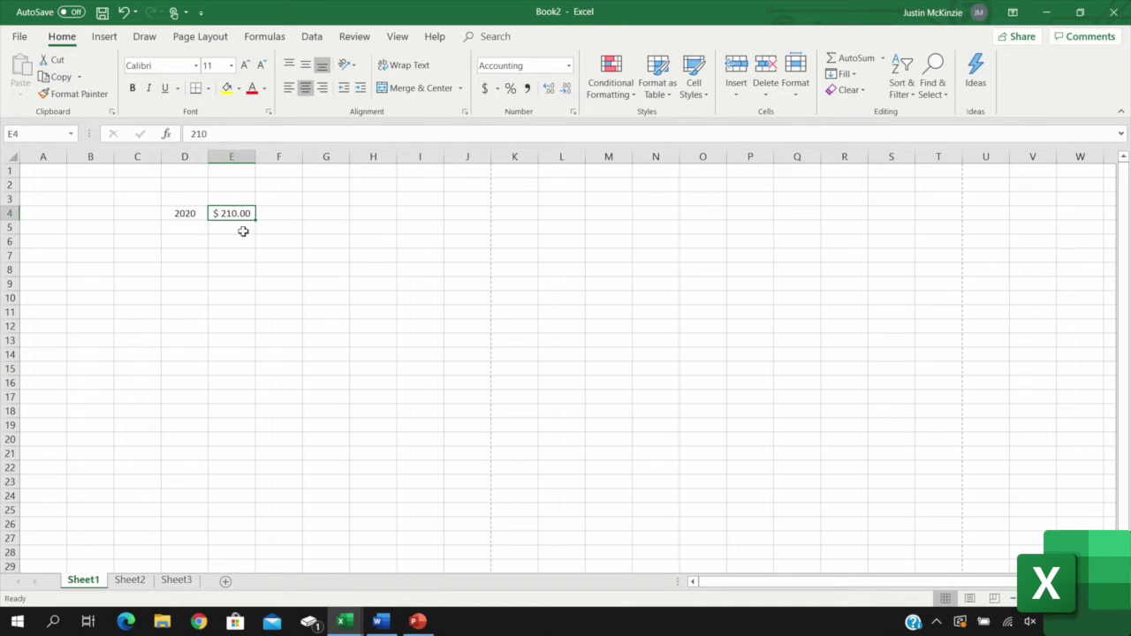
left_click(497, 88)
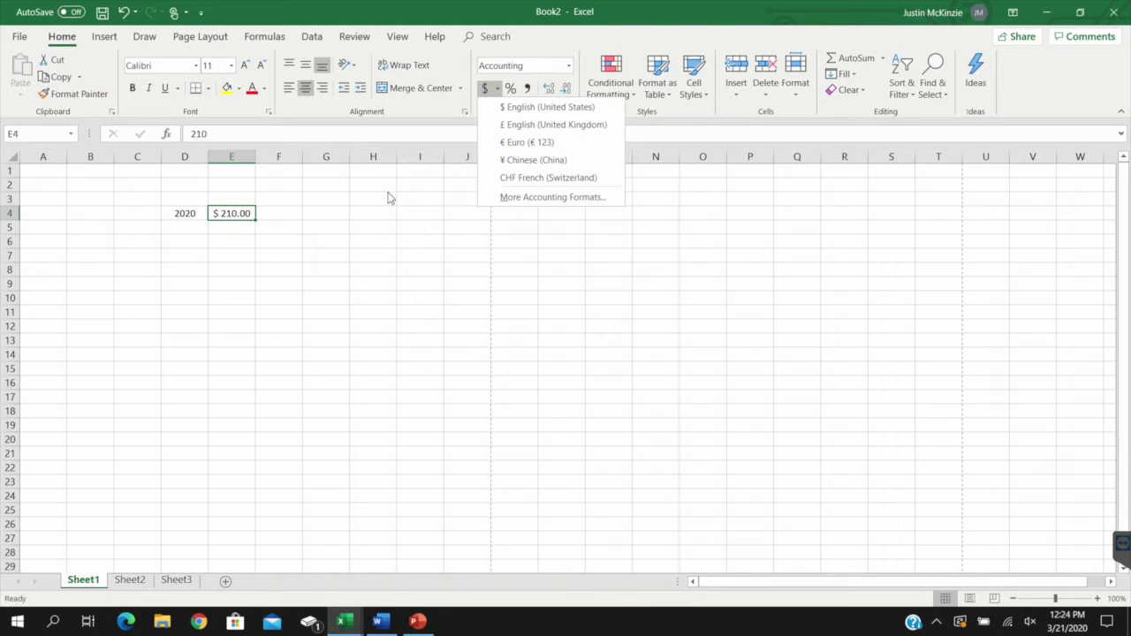
- Enter 33 in cell G4 and format it as a percentage
left_click(320, 215)
type("33")
left_click(374, 215)
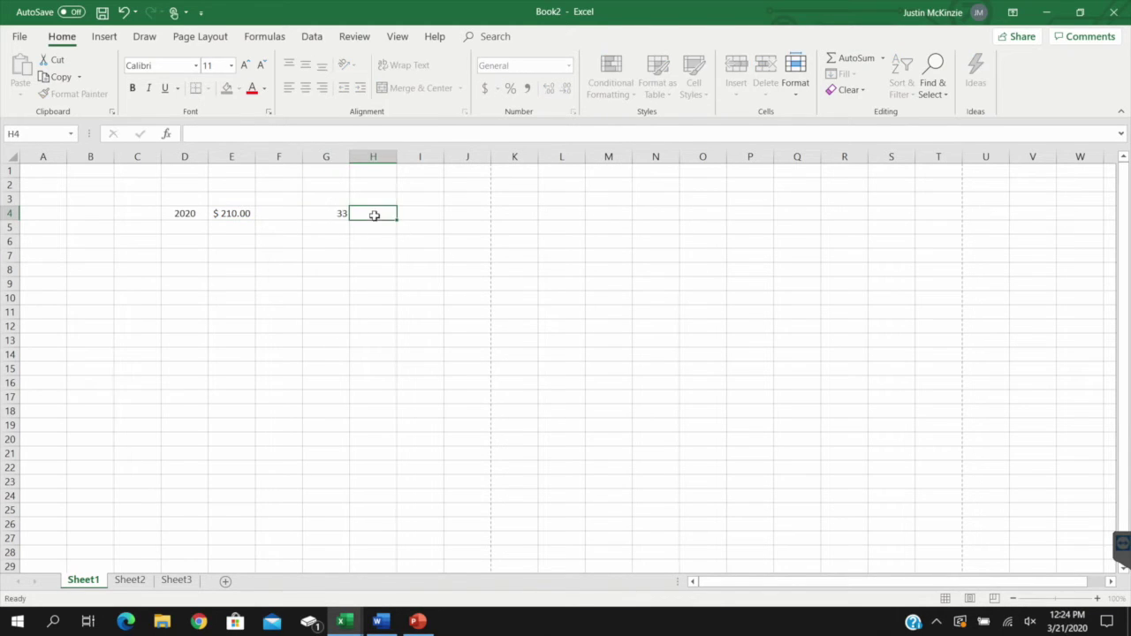
left_click(332, 216)
left_click(511, 87)
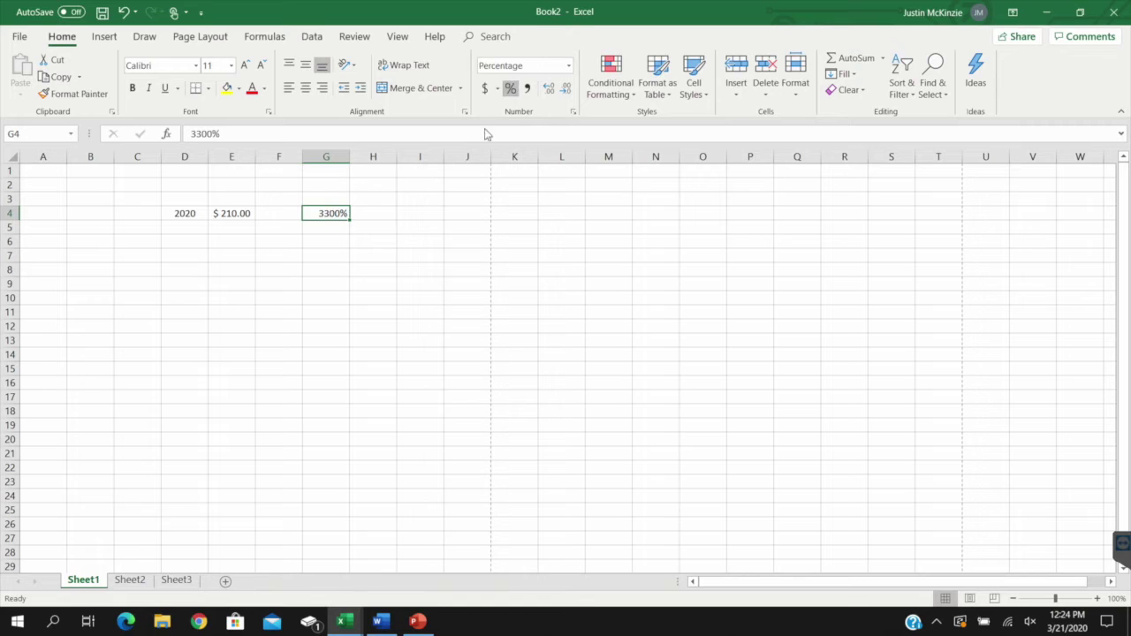
- Correct the percentage in cell G4 to 33%
key("F2")
key("Delete")
key("Delete")
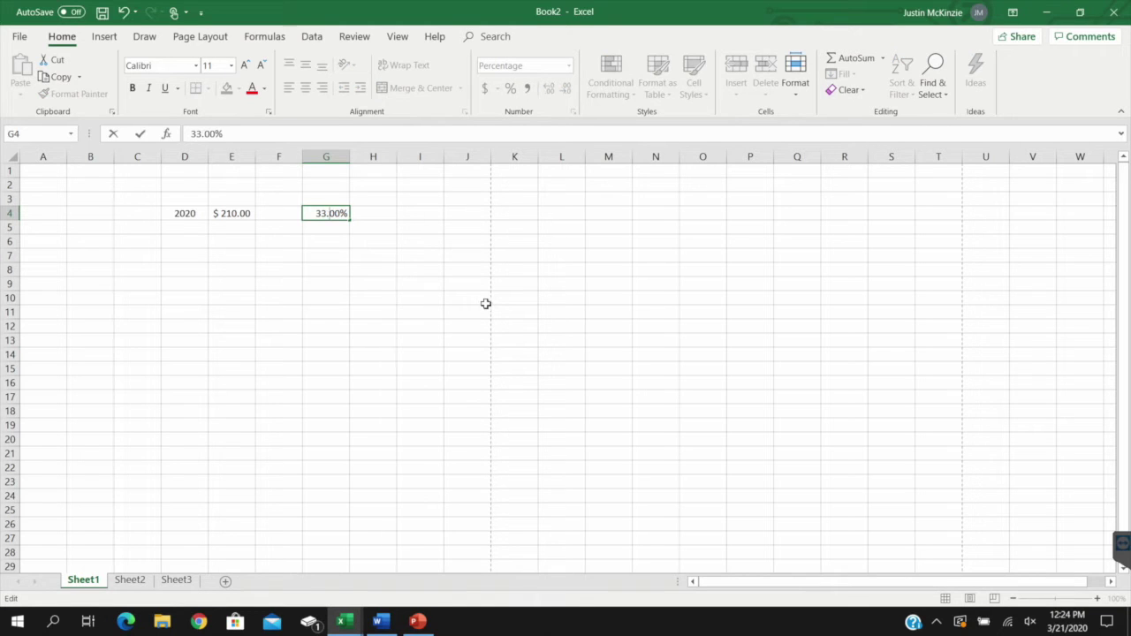
left_click(424, 257)
left_click(337, 212)
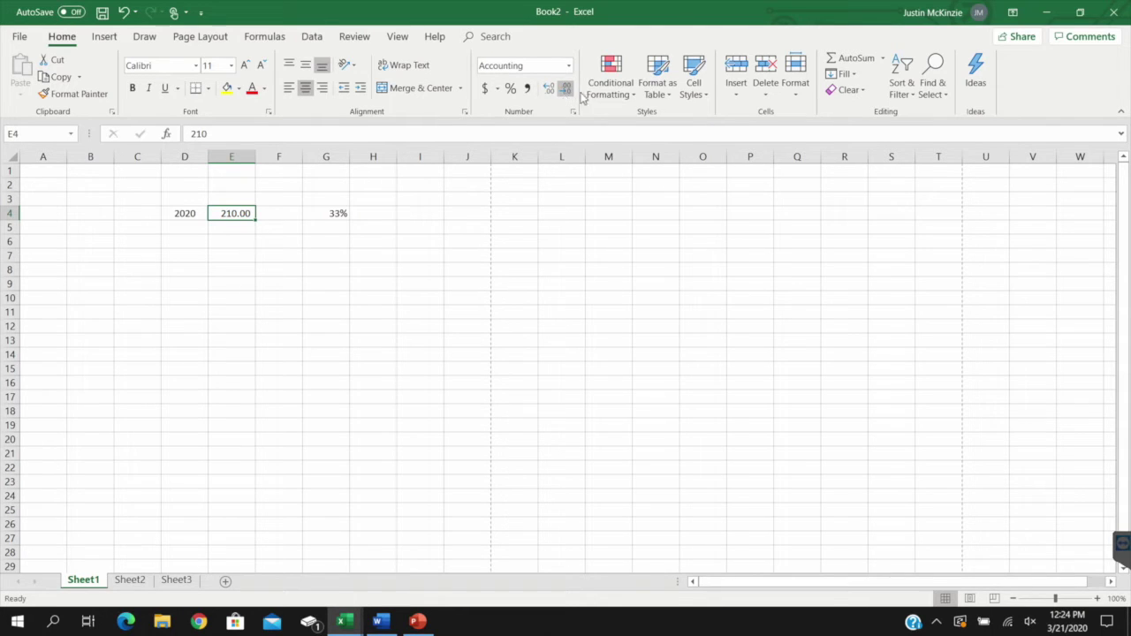
- Review the conditional formatting options, including the color scales, and the available table styles without applying any
left_click(633, 93)
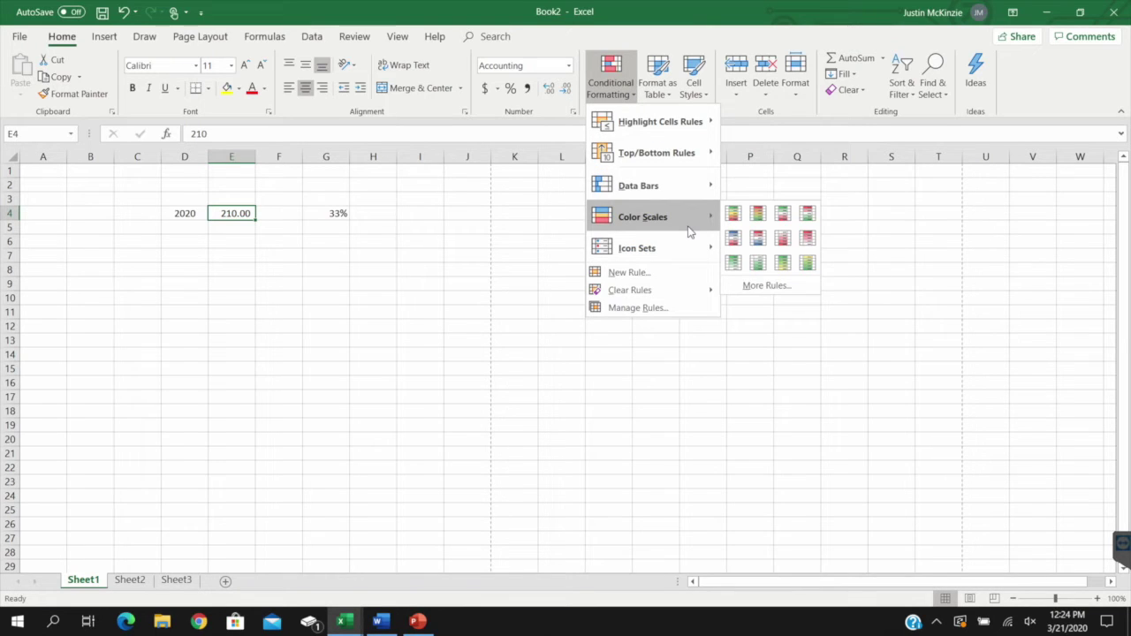
left_click(660, 88)
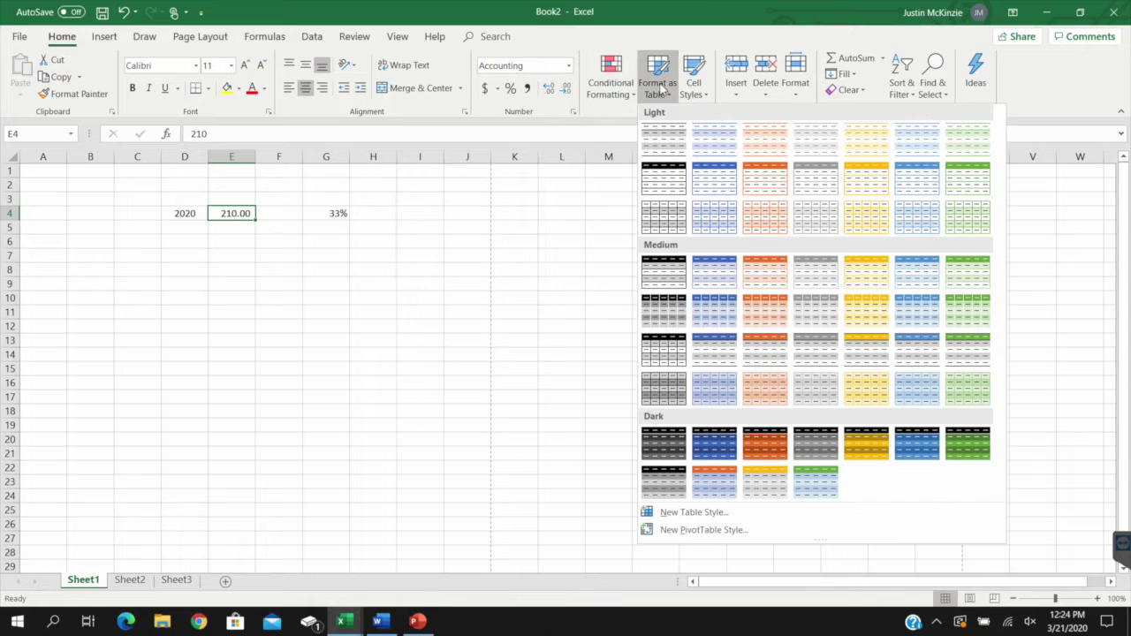
left_click(108, 287)
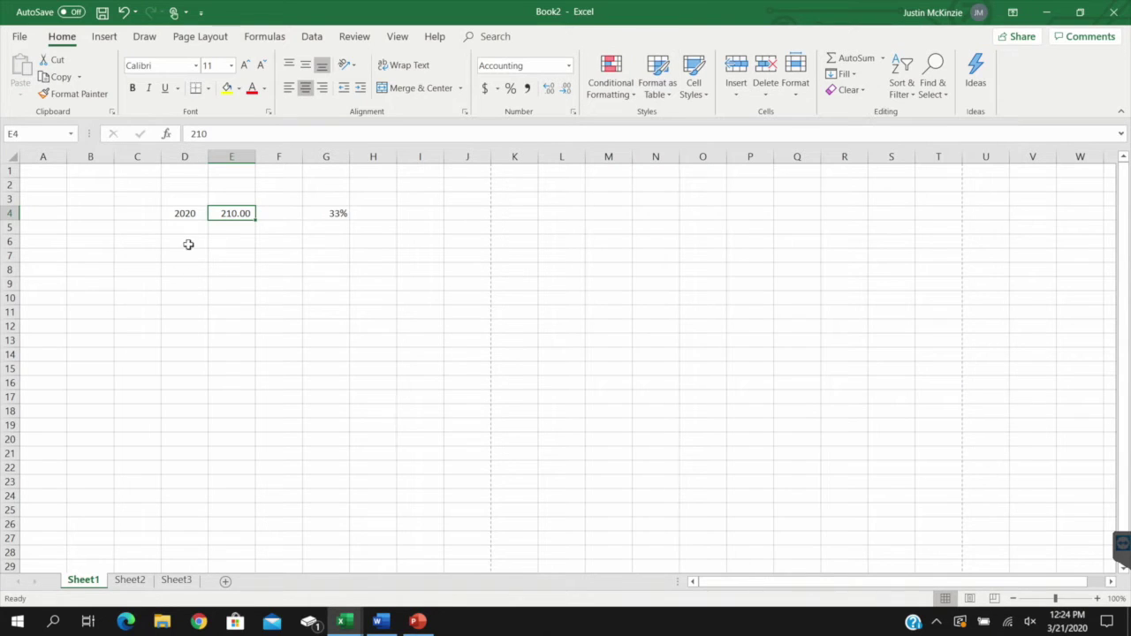
- Format the range D4:G7 as a table in an orange medium style, without marking its first row as headers
left_click_drag(179, 217, 329, 255)
left_click(658, 84)
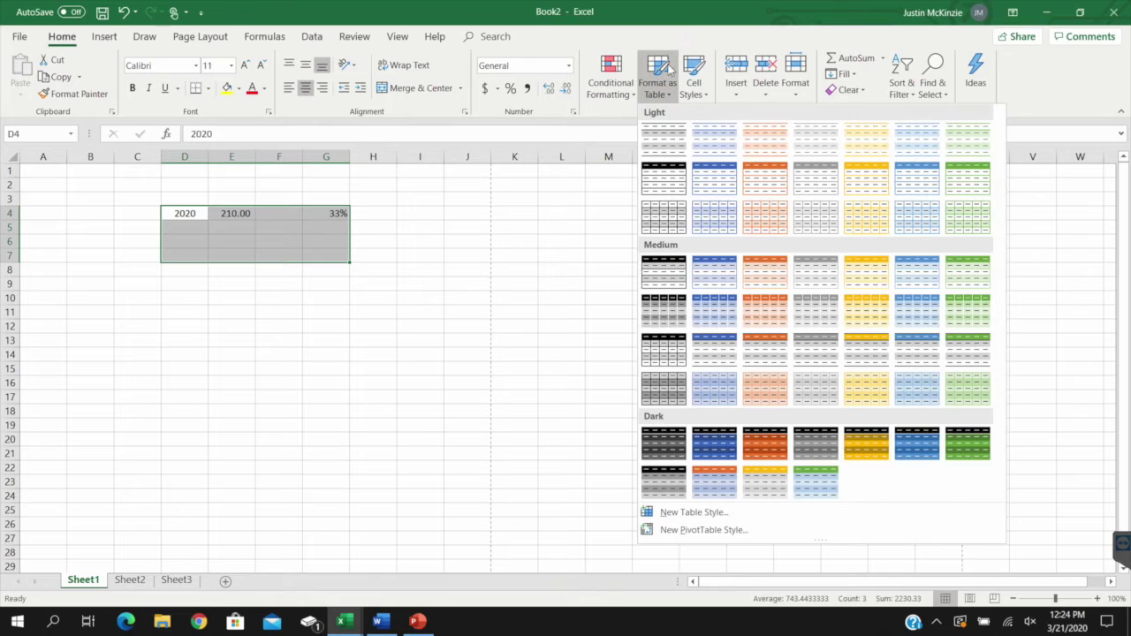
left_click(762, 311)
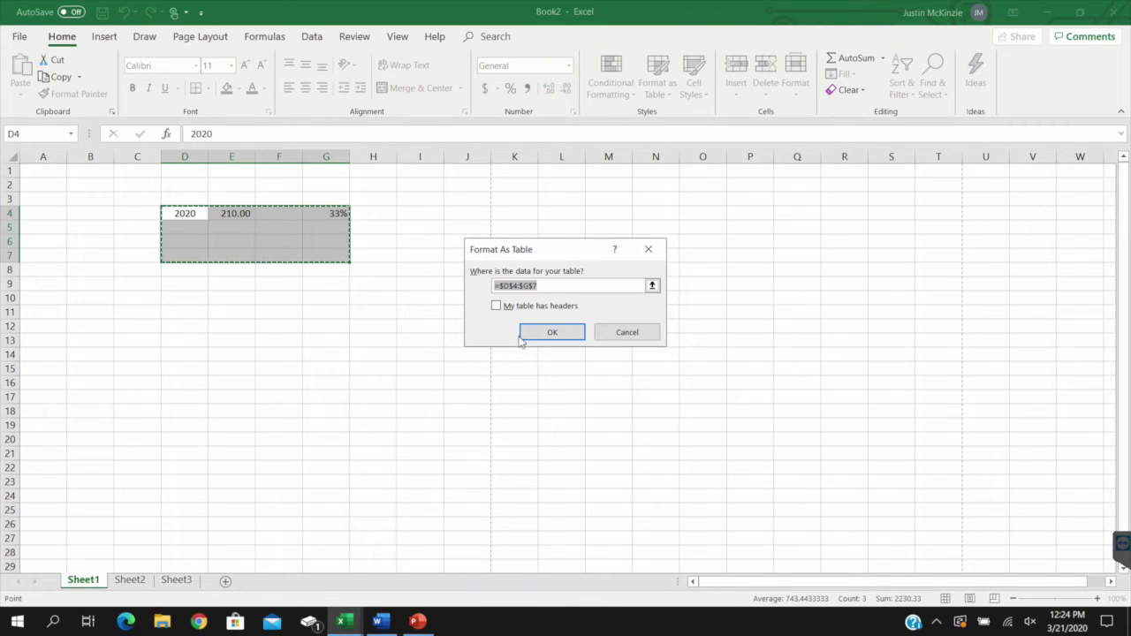
left_click(497, 308)
left_click(498, 307)
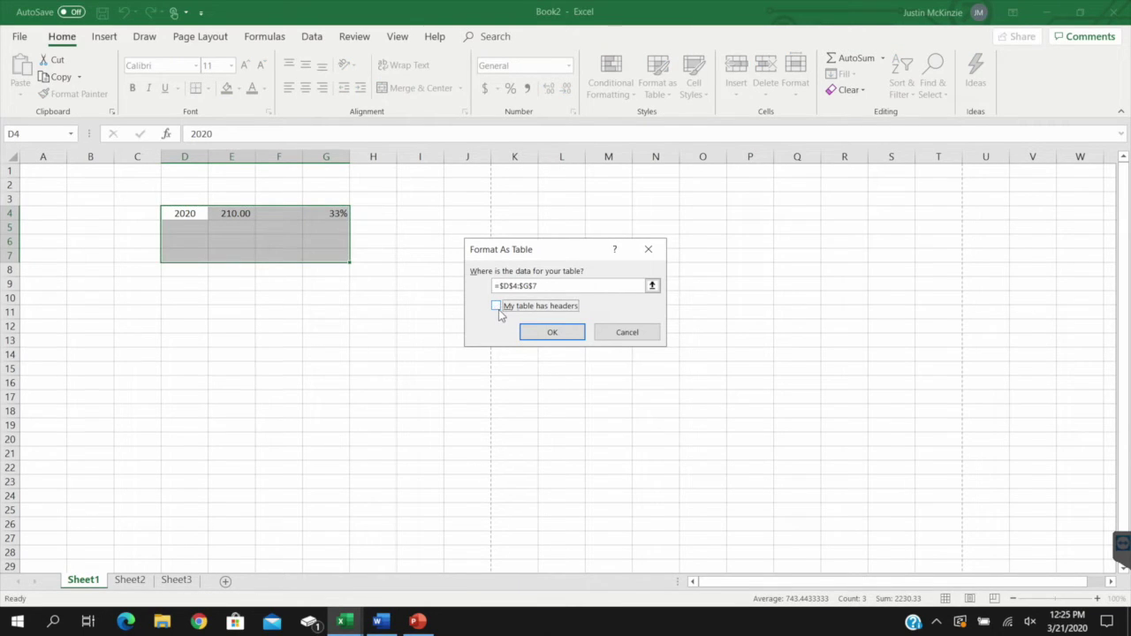
left_click(543, 287)
left_click(551, 332)
left_click(212, 240)
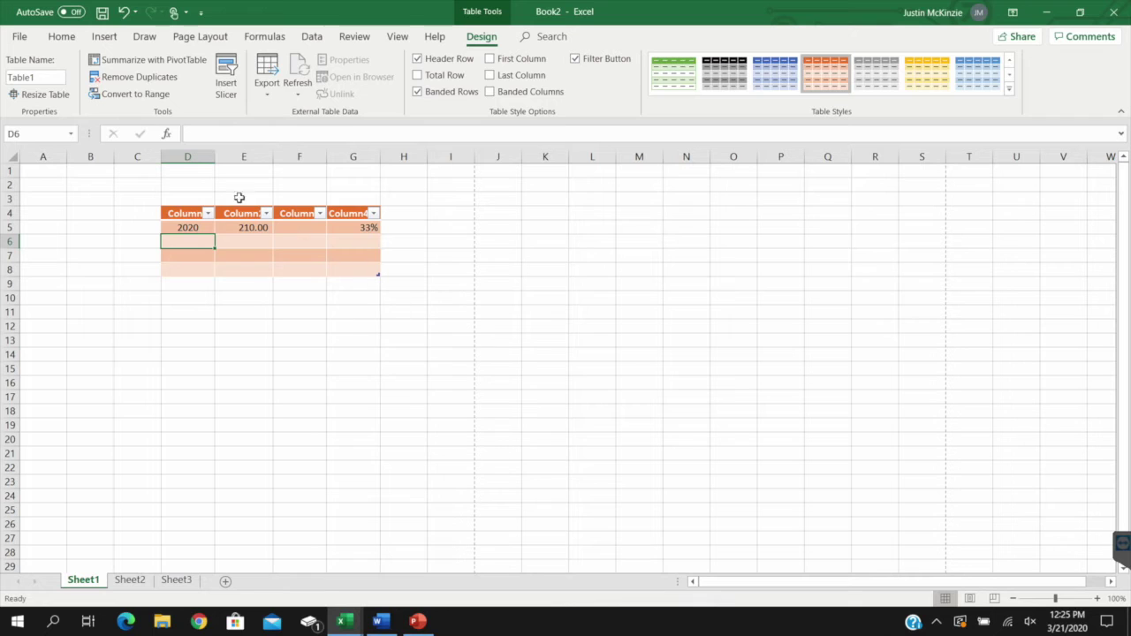
- Open the table's first column header for editing, leave it as is, and review that column's sort and filter options
double_click(192, 213)
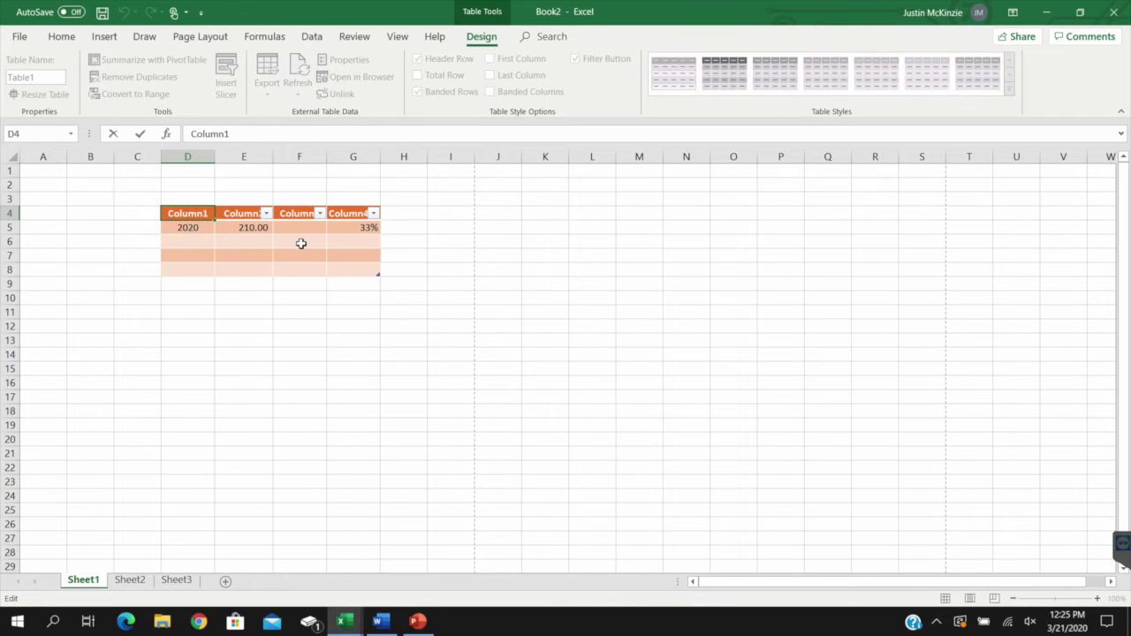
left_click(254, 257)
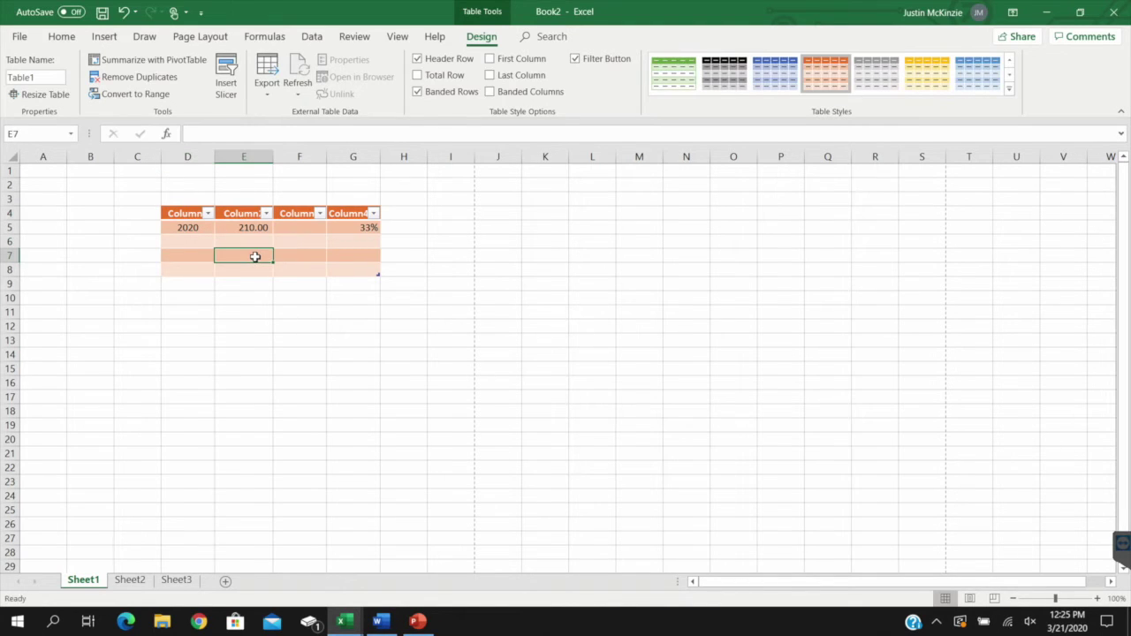
left_click(207, 213)
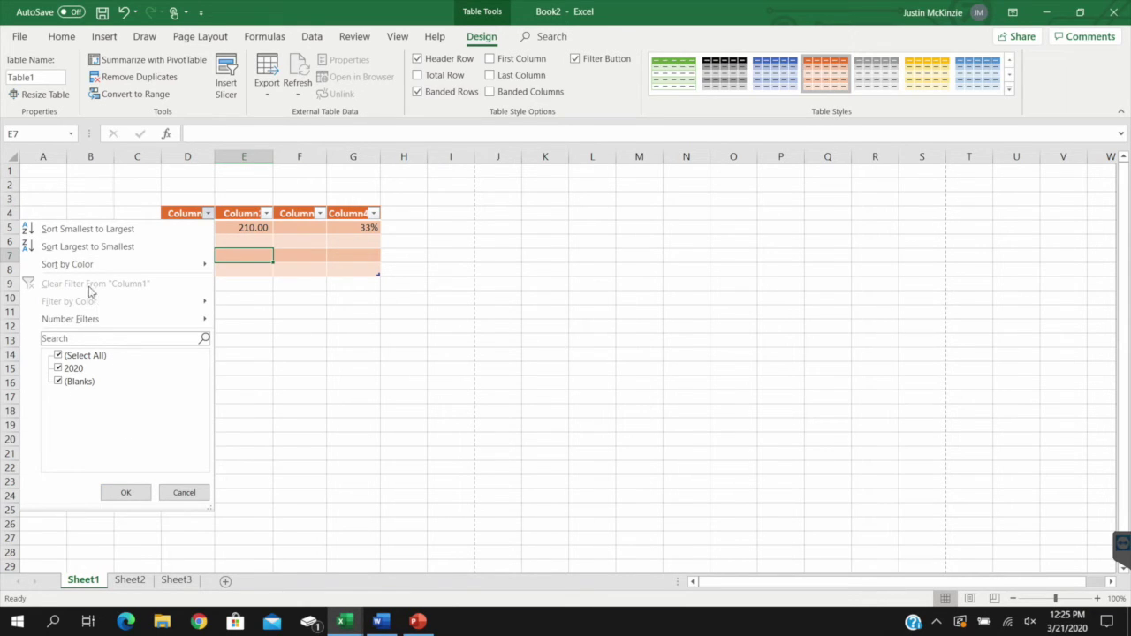
mouse_move(141, 264)
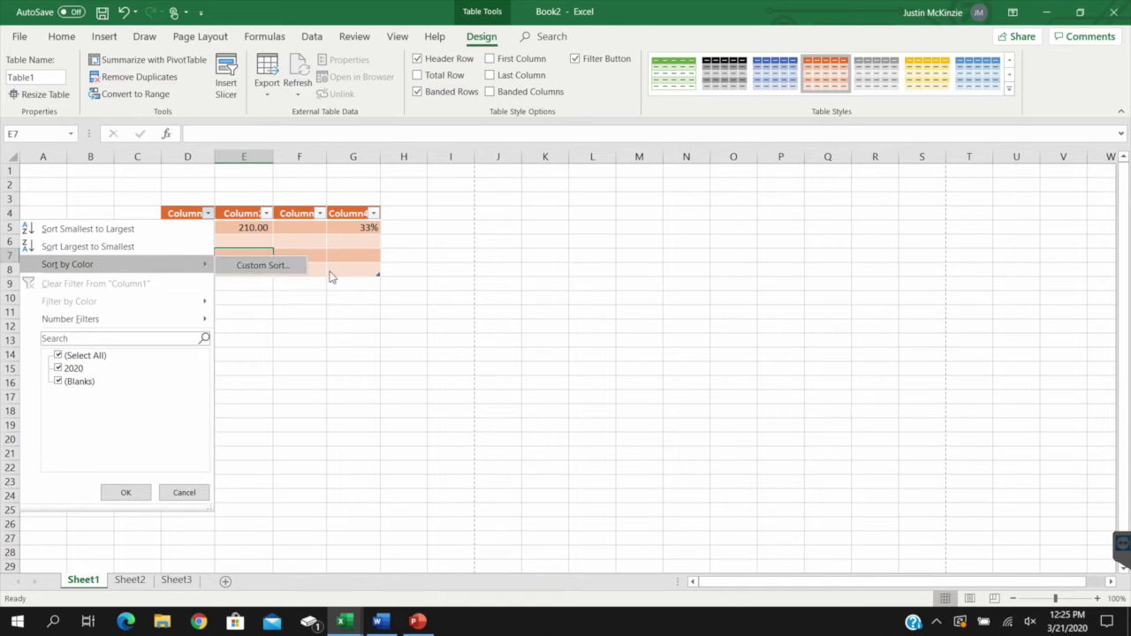
left_click(348, 273)
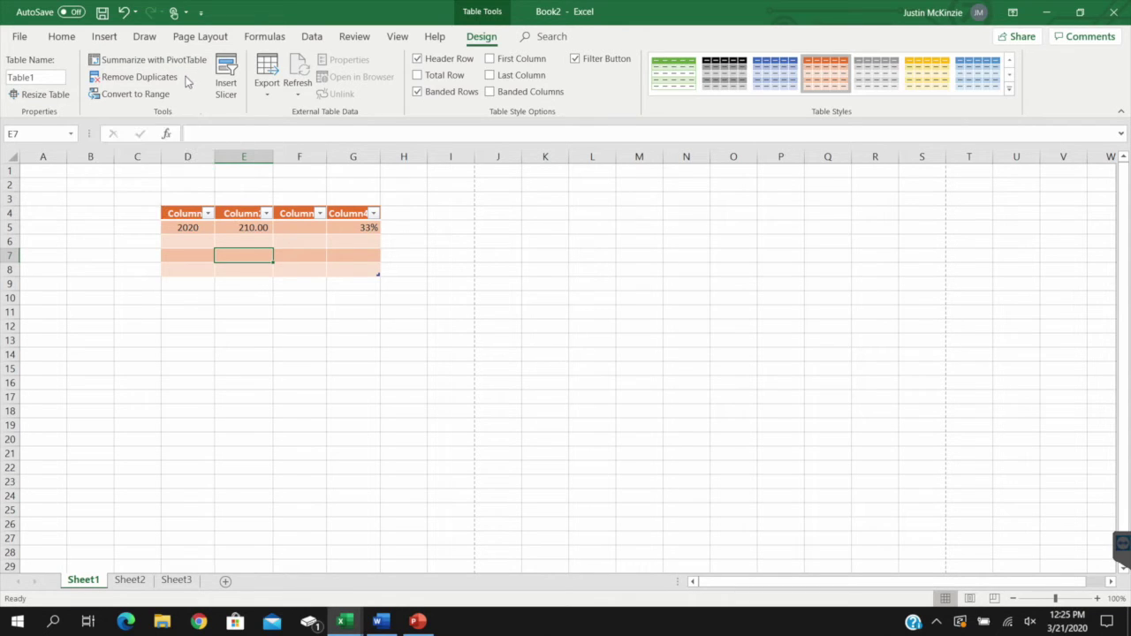
- Try the blue banded style on the table and switch it to the black and gray banded style
left_click(984, 81)
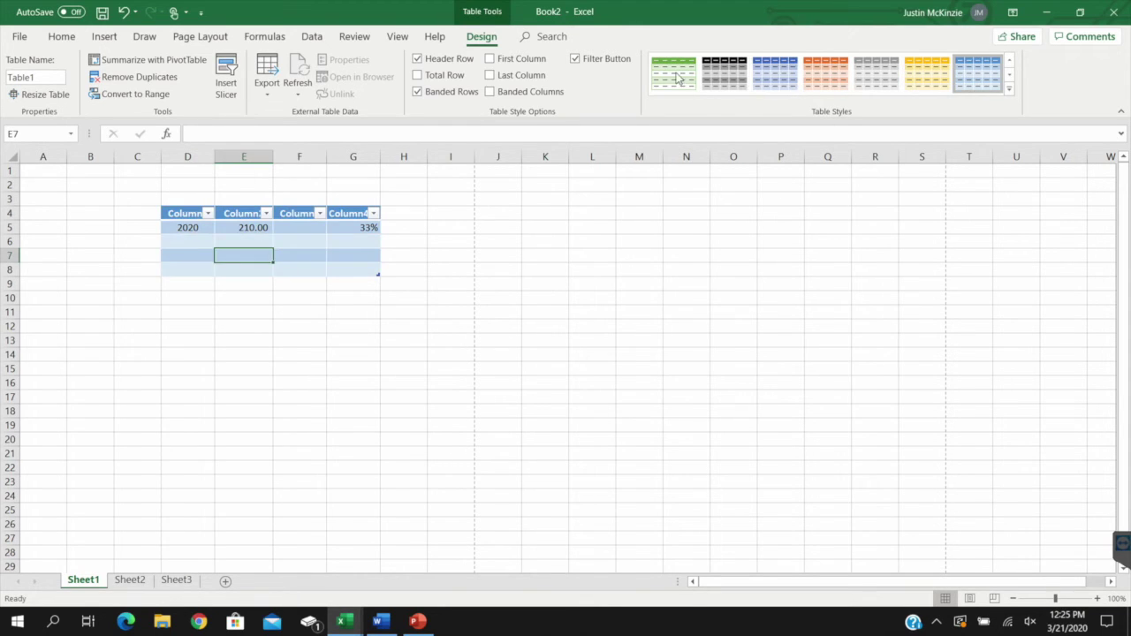
left_click(725, 75)
left_click(361, 270)
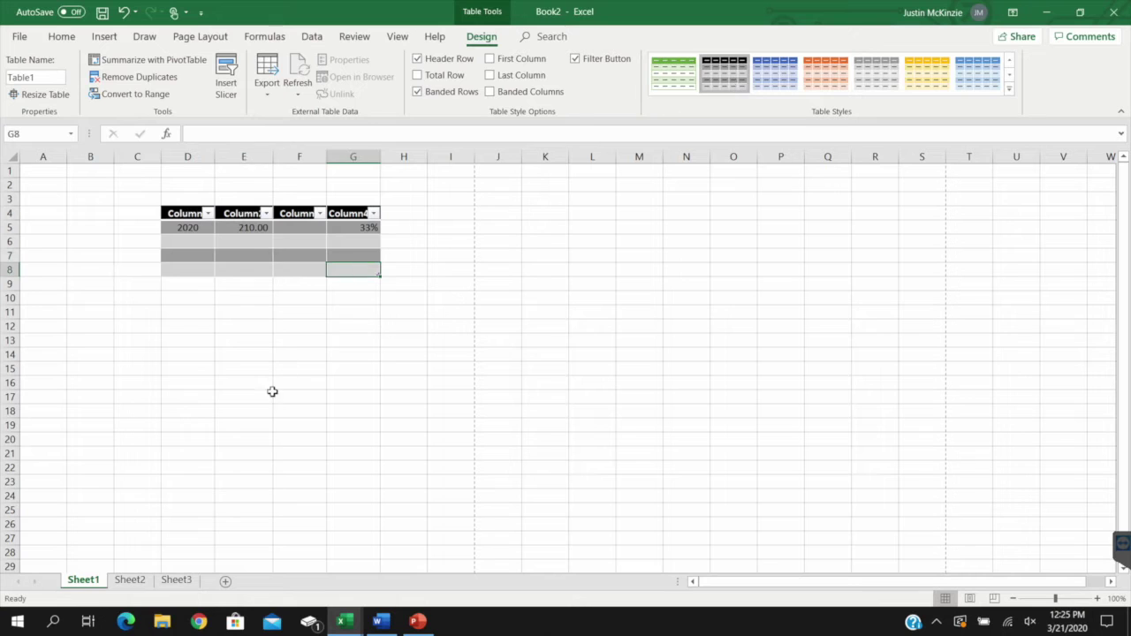
left_click(272, 391)
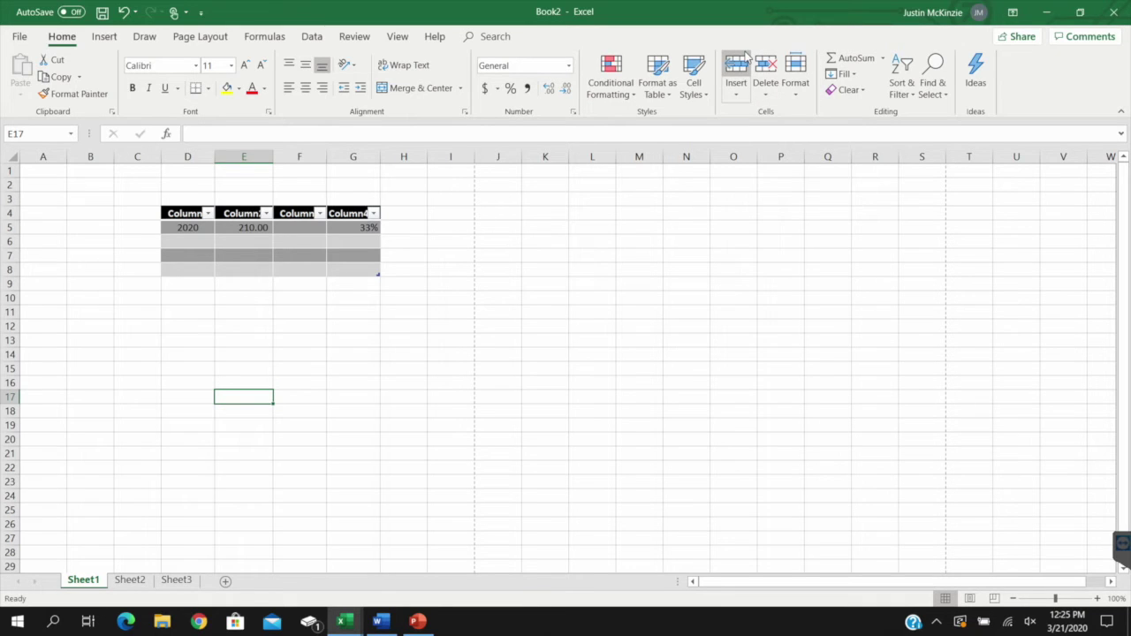
- Review the options for inserting, deleting and formatting cells, rows, columns and sheets without applying any
left_click(741, 90)
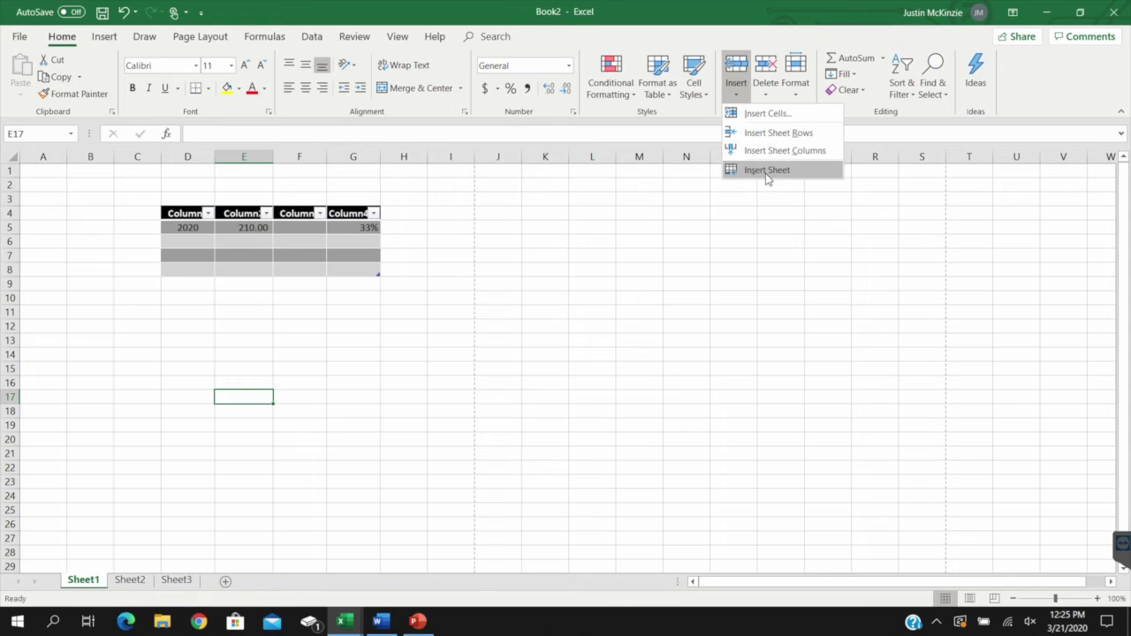
left_click(765, 90)
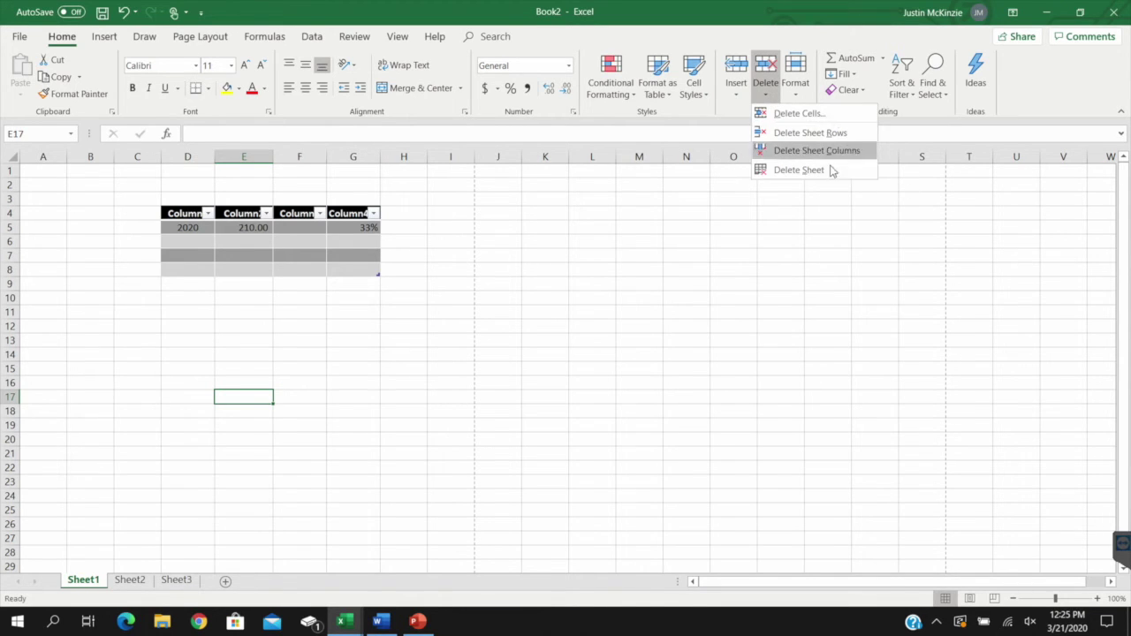
left_click(801, 92)
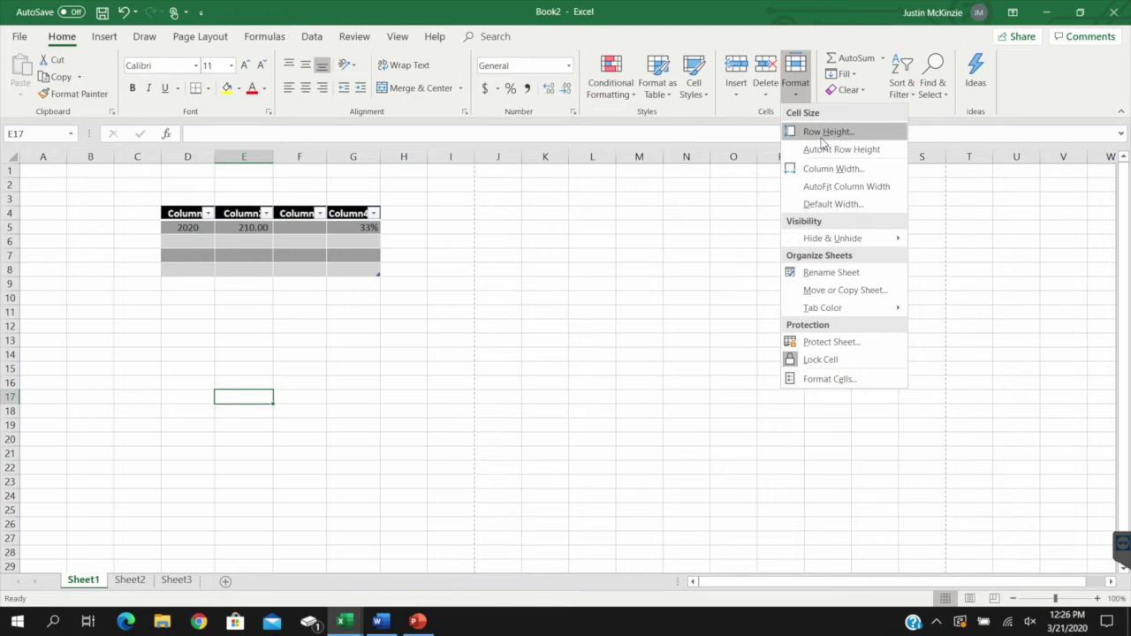
left_click(465, 359)
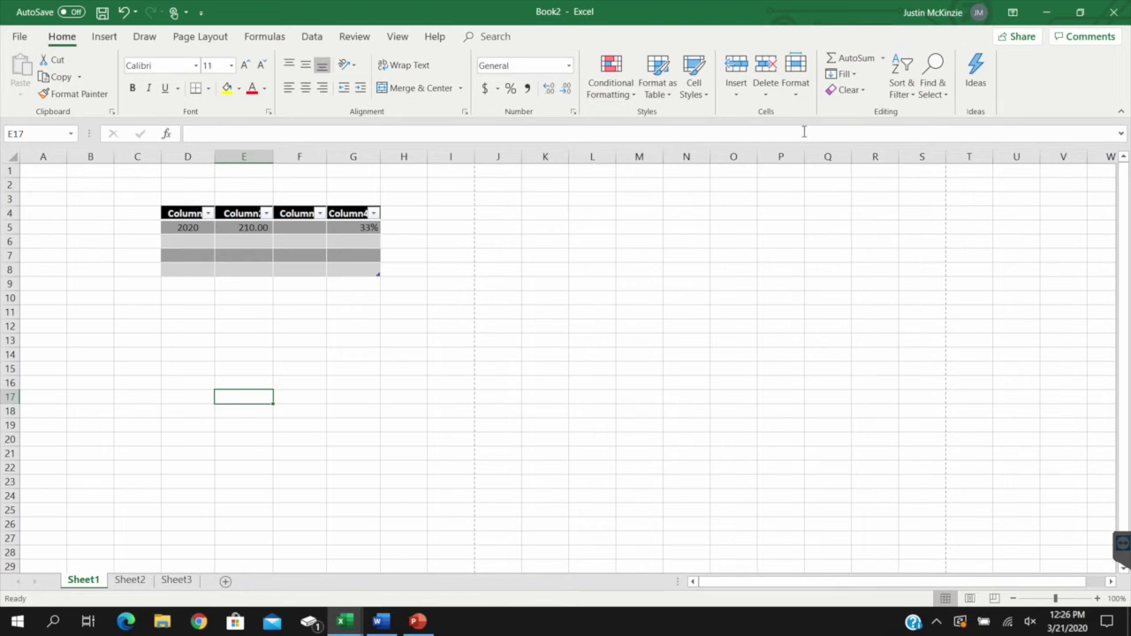
- Cancel an AutoSum in cell E17 and use AutoSum to total the table's first column in cell D9
left_click(875, 62)
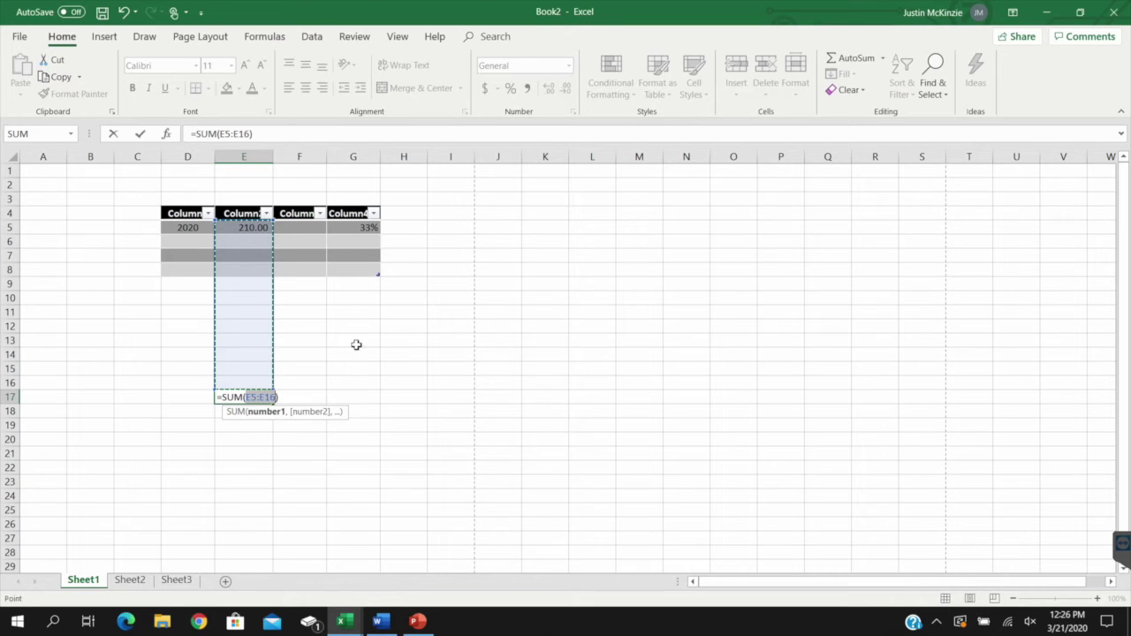
key("Escape")
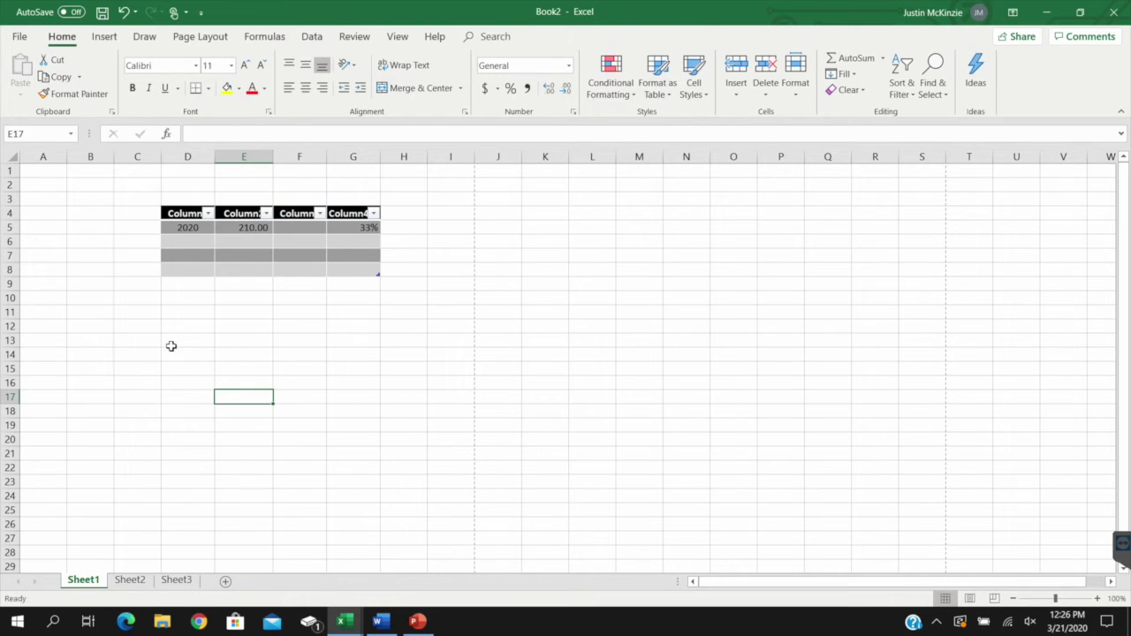
left_click(195, 284)
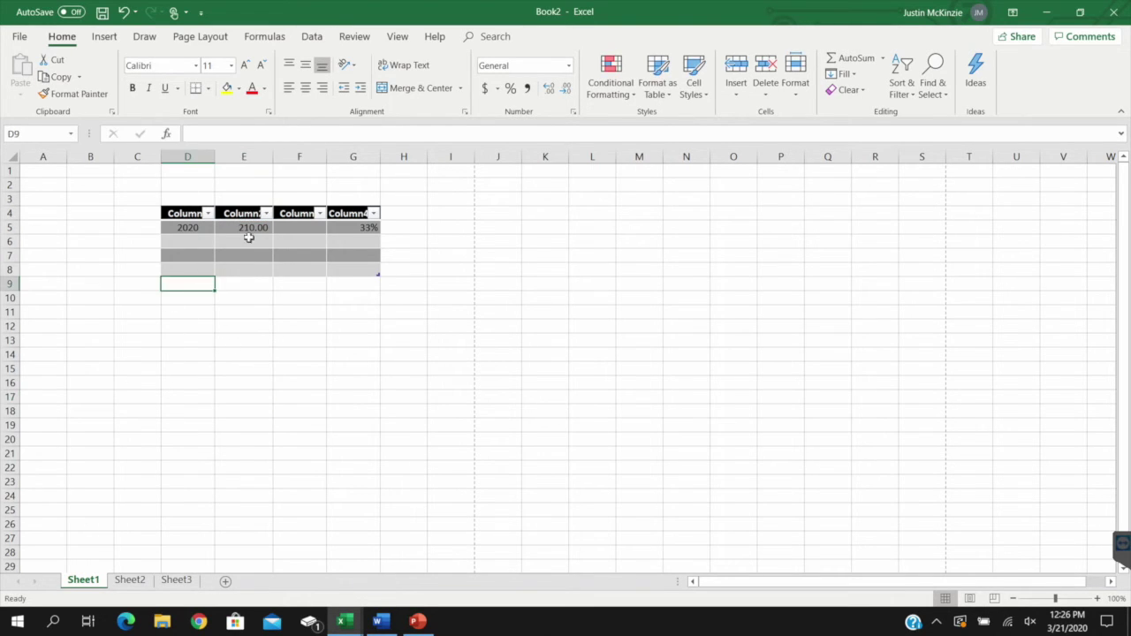
left_click(851, 57)
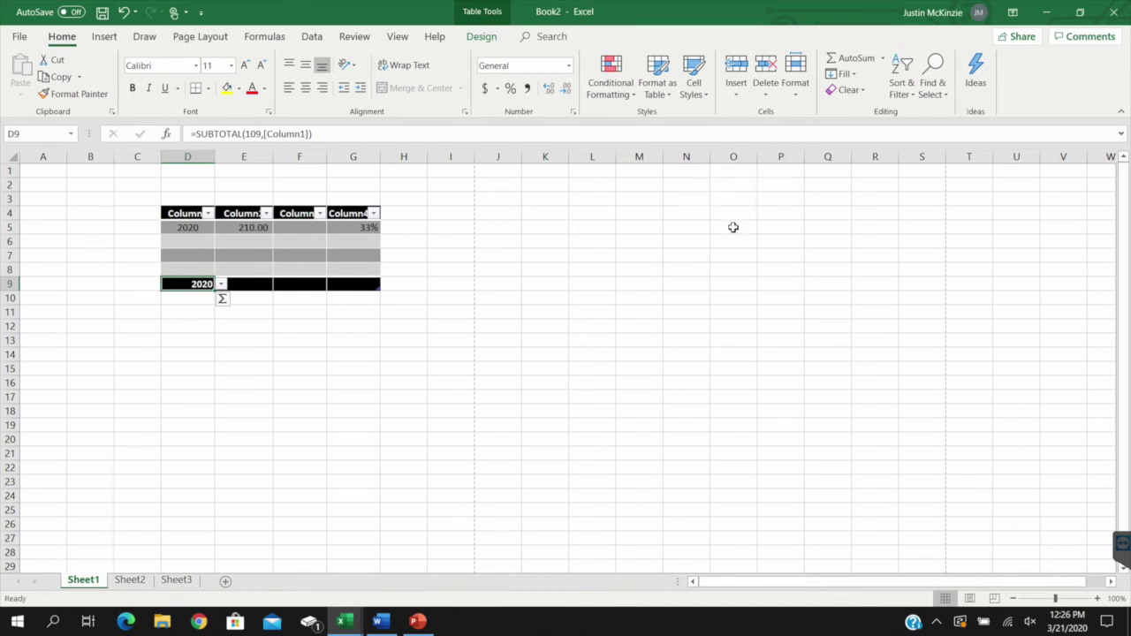
- Review the choices for clearing cell formats, contents, comments and hyperlinks without using them
left_click(853, 90)
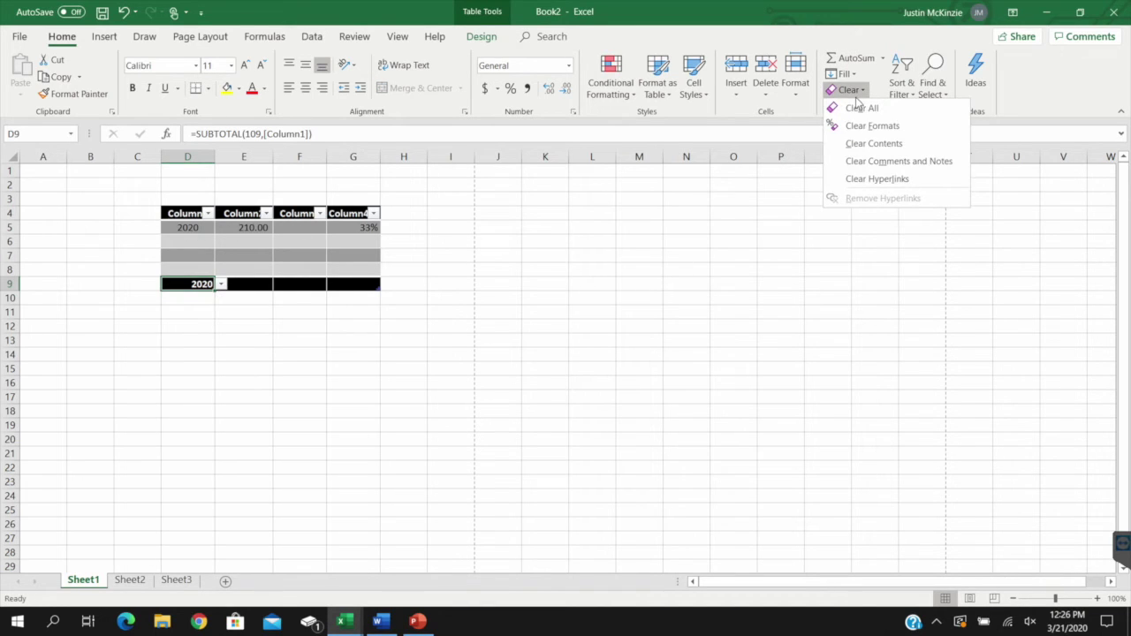
left_click(853, 90)
left_click(853, 90)
key("Escape")
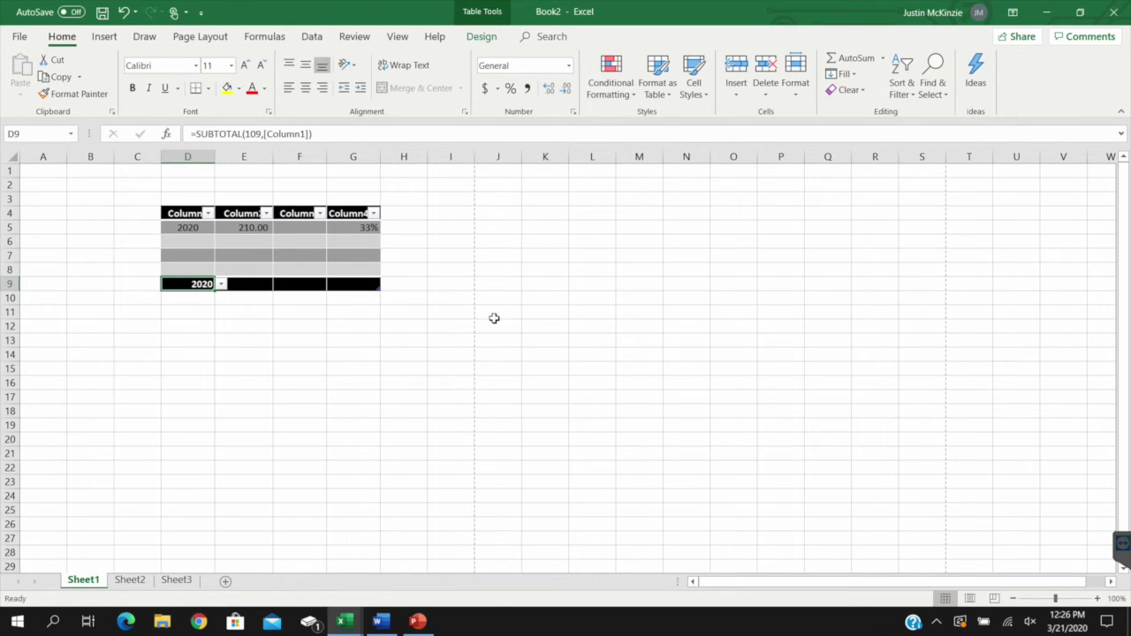
- Review the Find & Select options and show the Ideas suggestions for the table, closing them without inserting anything
left_click(934, 78)
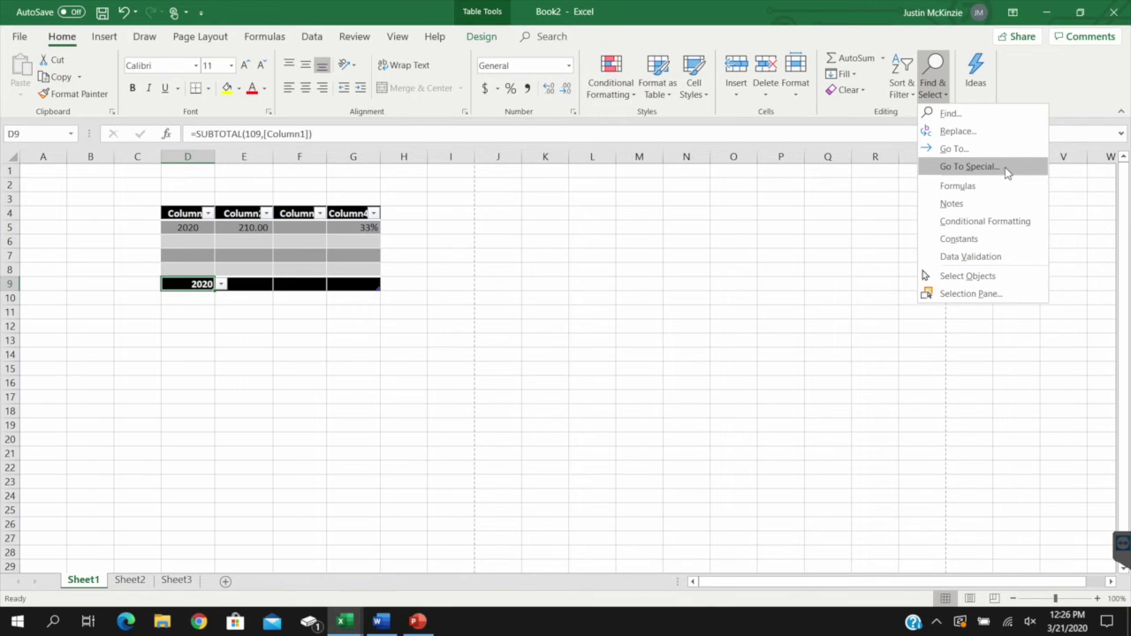
left_click(976, 74)
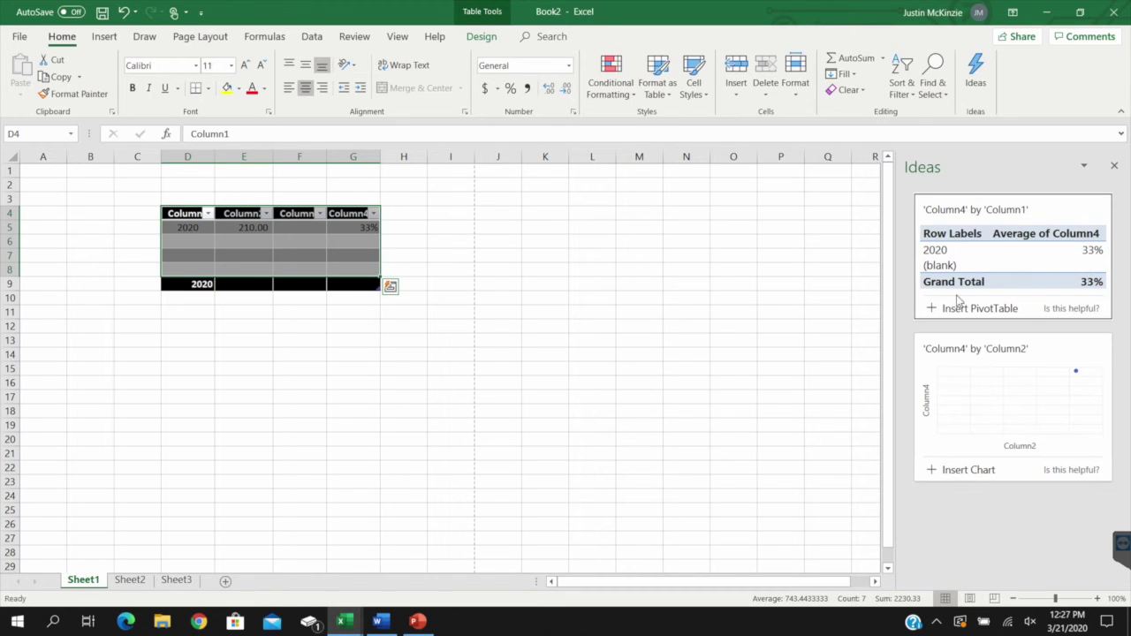
left_click(1116, 167)
- Review the illustration options for inserting 3D models and screenshots without inserting anything
left_click(105, 36)
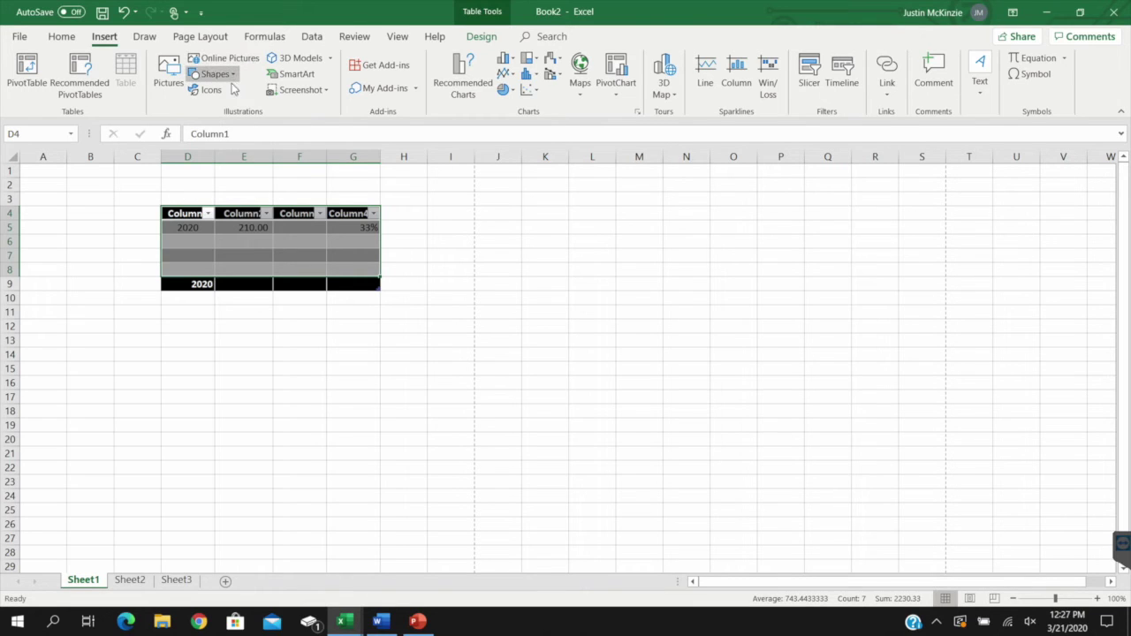
left_click(331, 58)
left_click(370, 172)
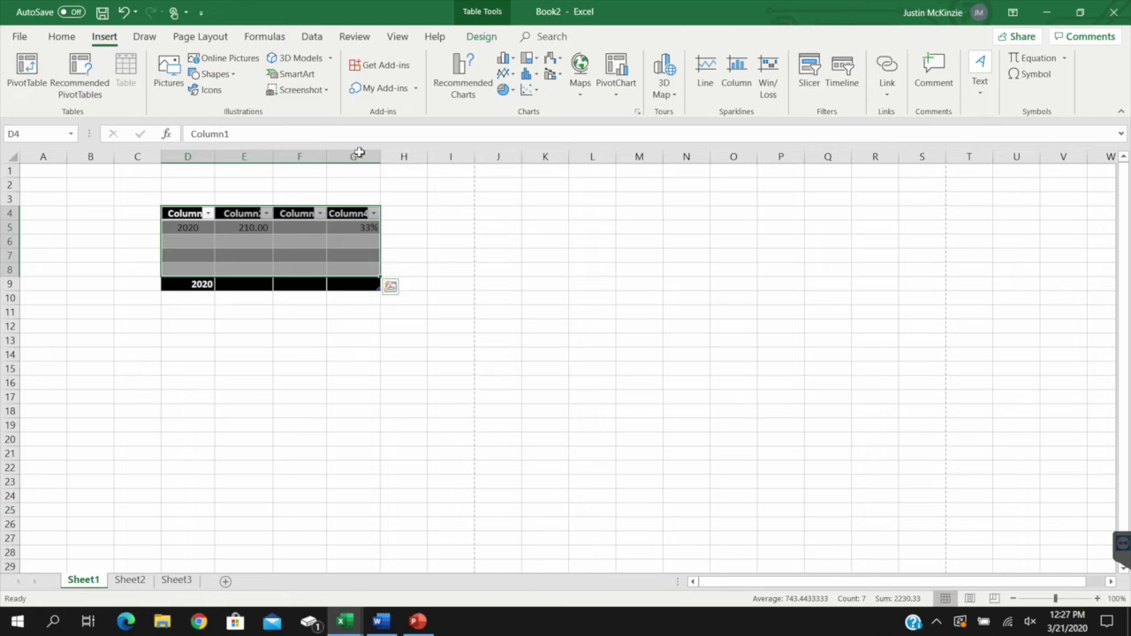
left_click(300, 90)
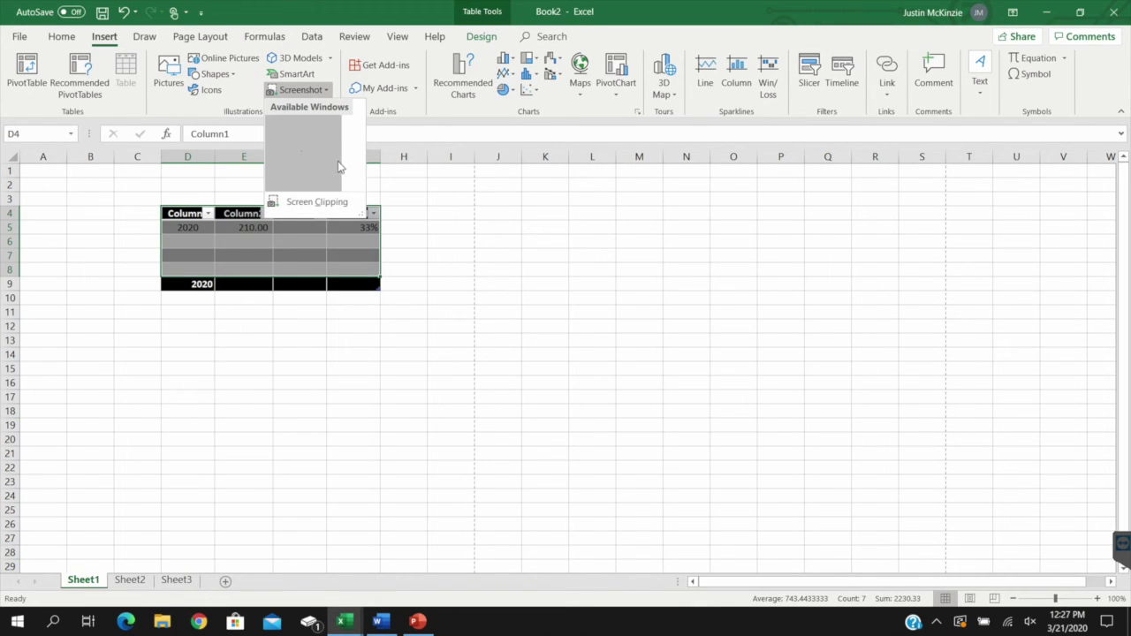
left_click(371, 421)
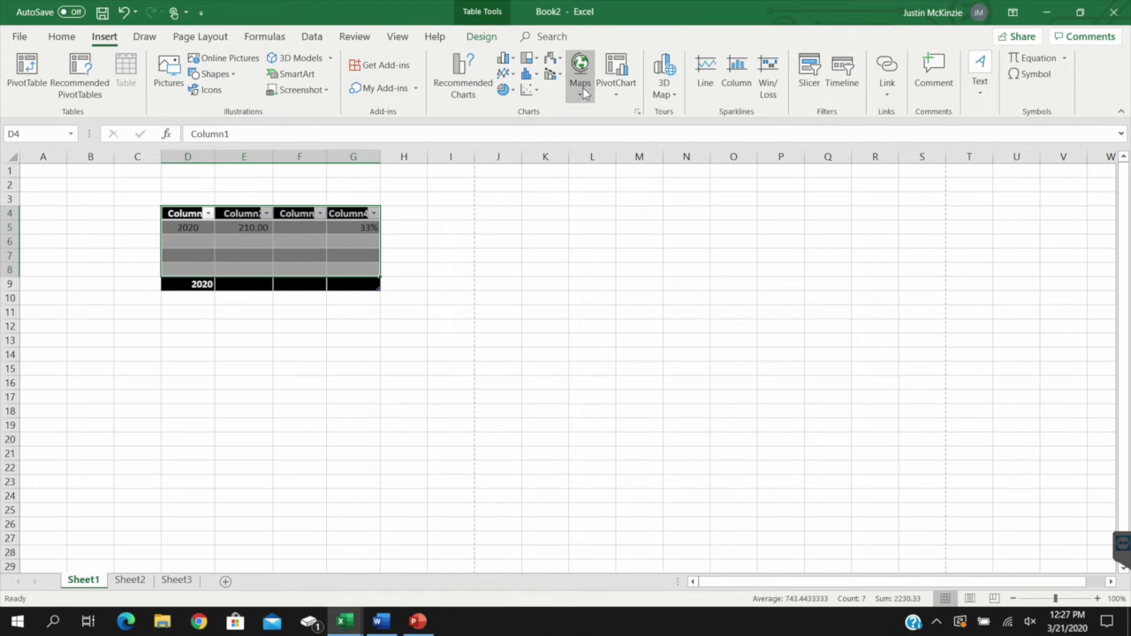
- Preview the pie chart types, including 3-D pie, on the table data without inserting a chart
left_click(508, 92)
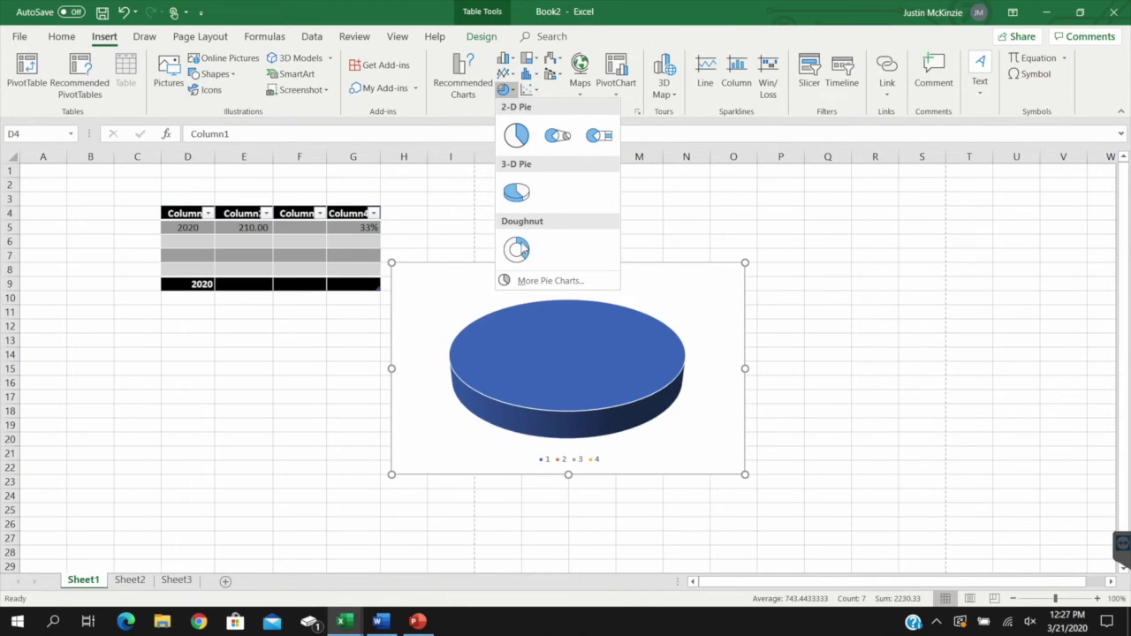
left_click(458, 185)
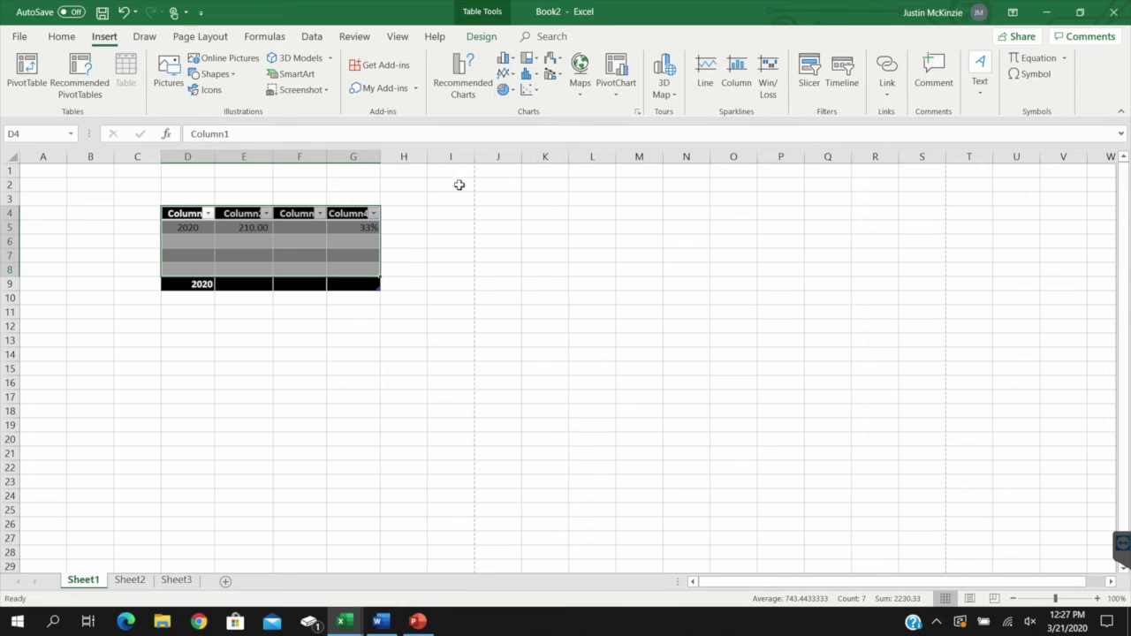
- Review the recommended charts for the table data, closing them without inserting a chart
left_click(469, 79)
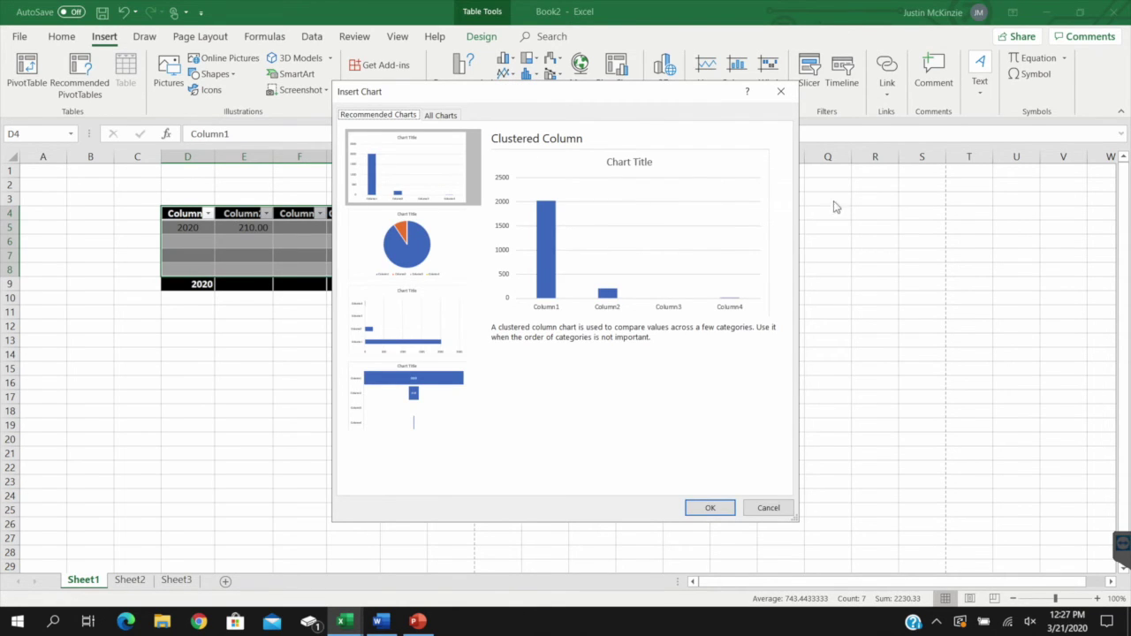
left_click(774, 508)
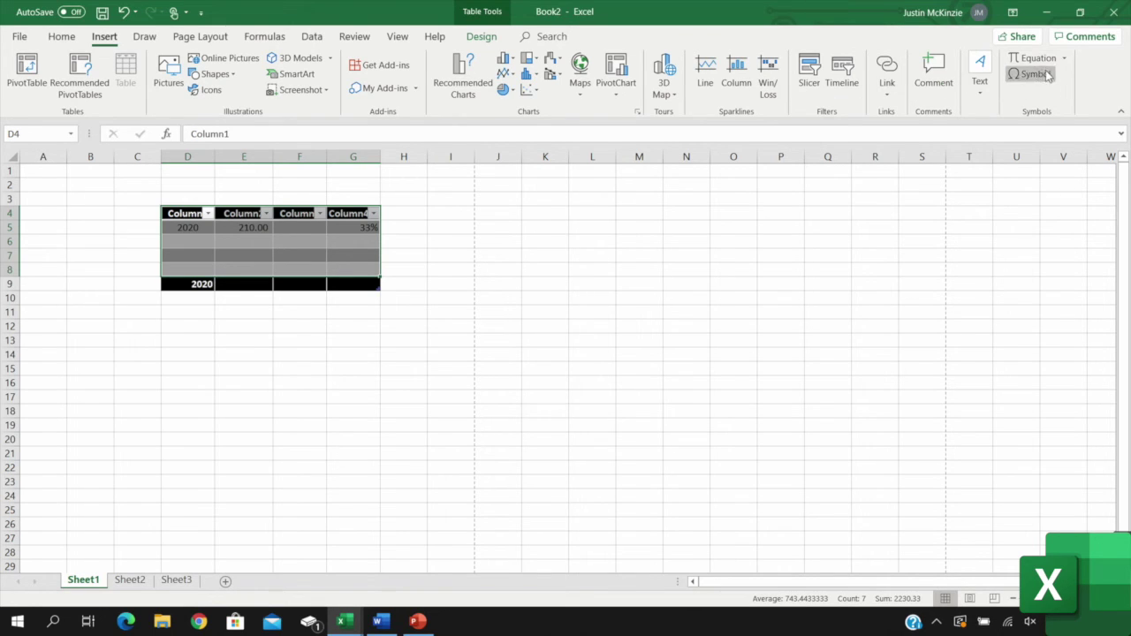
- Draw a smiley face in teal ink below the table, with two lines for eyes and a curved mouth
left_click(144, 36)
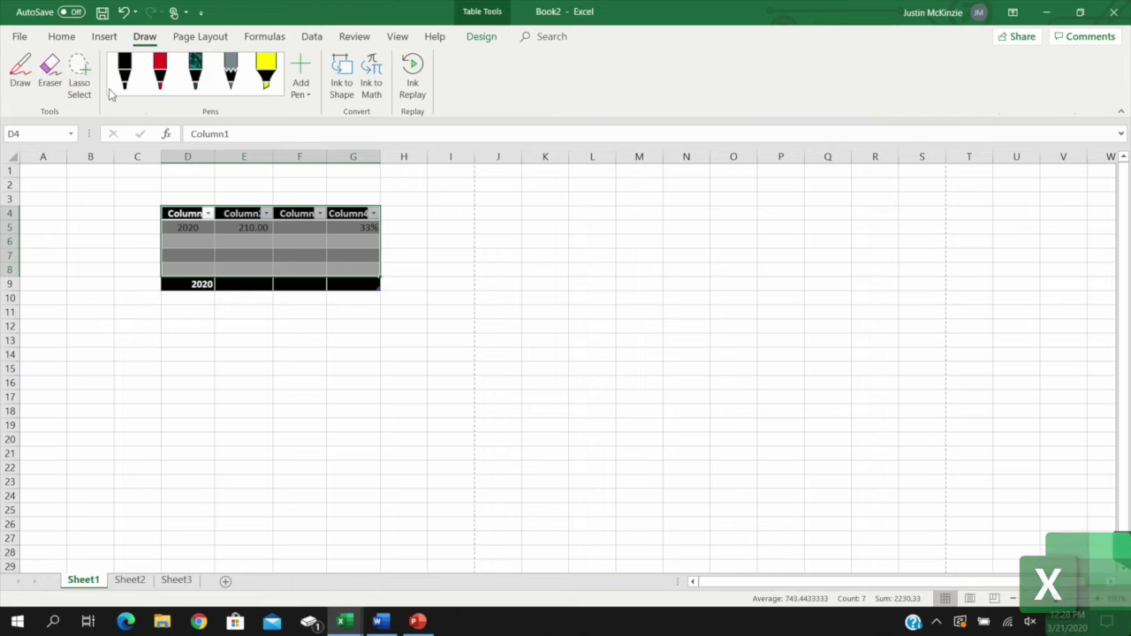
left_click(20, 75)
left_click_drag(192, 317, 192, 371)
left_click_drag(236, 311, 225, 363)
left_click_drag(145, 363, 262, 376)
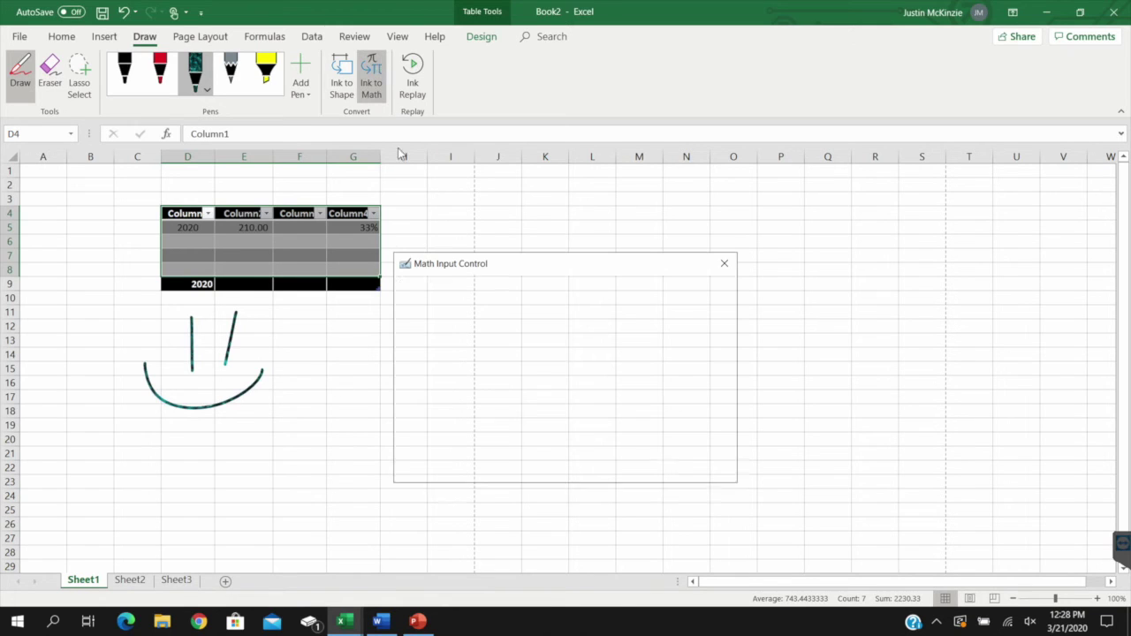
- Try handwriting √2 = with Ink to Math, clear the writing and cancel without inserting the equation
left_click(372, 78)
left_click_drag(433, 343, 455, 385)
mouse_move(419, 387)
left_mouse_down()
mouse_move(424, 334)
mouse_move(471, 329)
left_mouse_up()
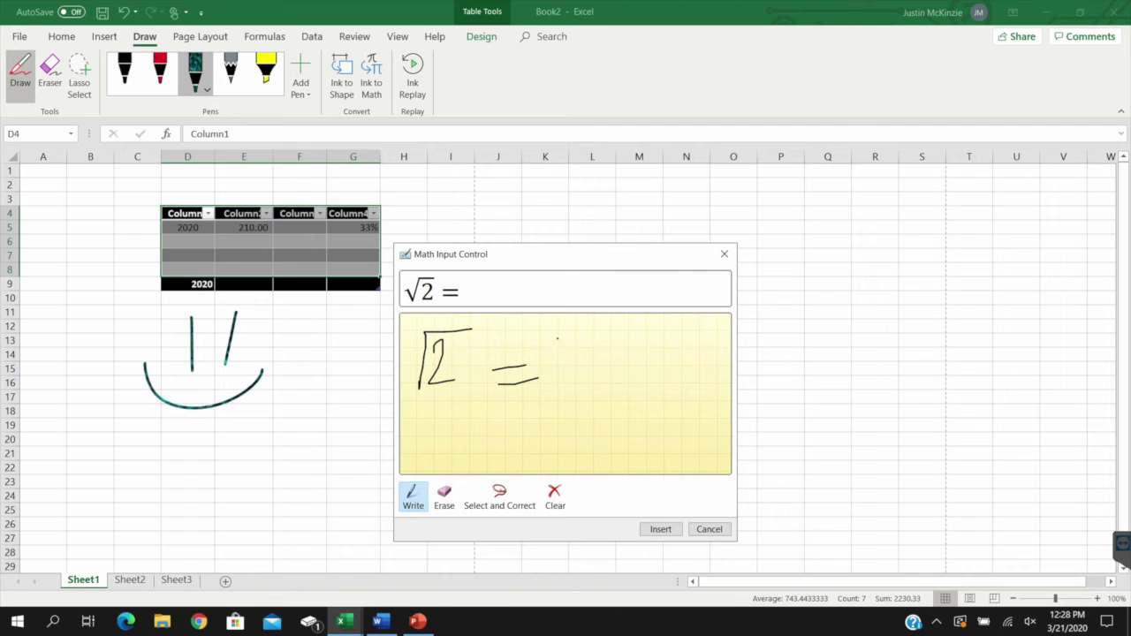
left_click_drag(572, 333, 603, 350)
left_click(560, 501)
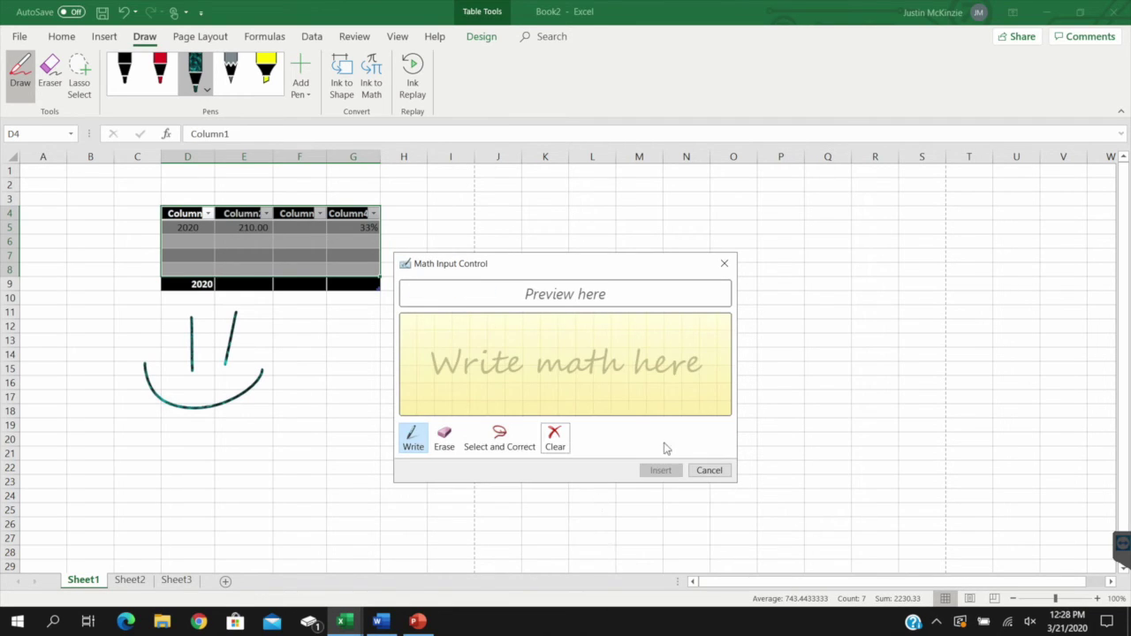
left_click(709, 470)
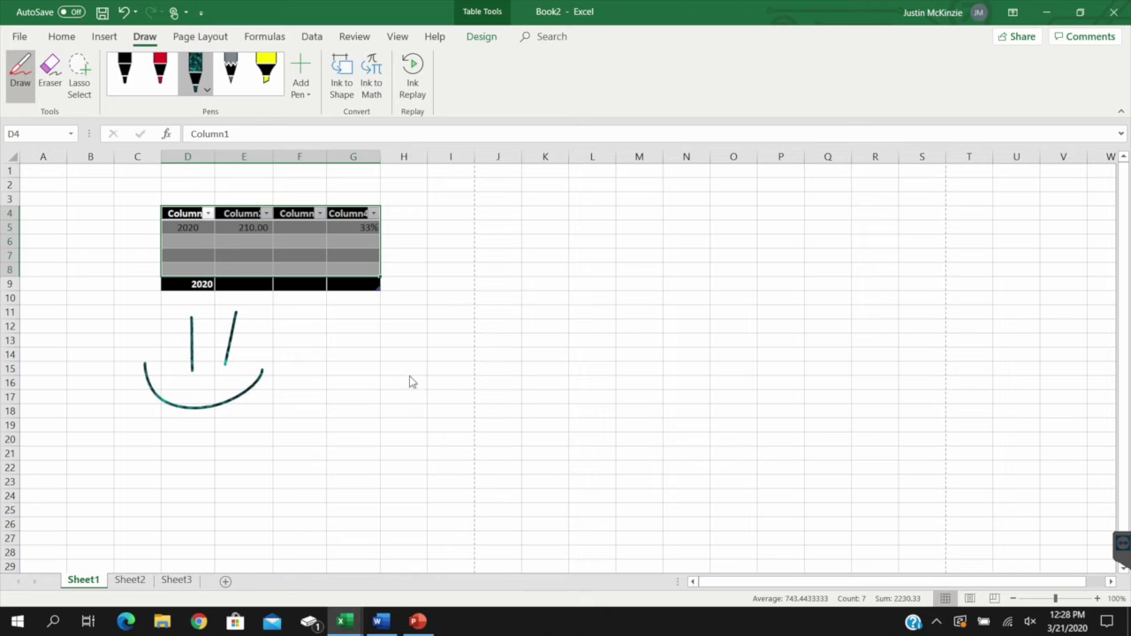
- Apply a different theme to the workbook and deselect the table by selecting cell H12
left_click(200, 37)
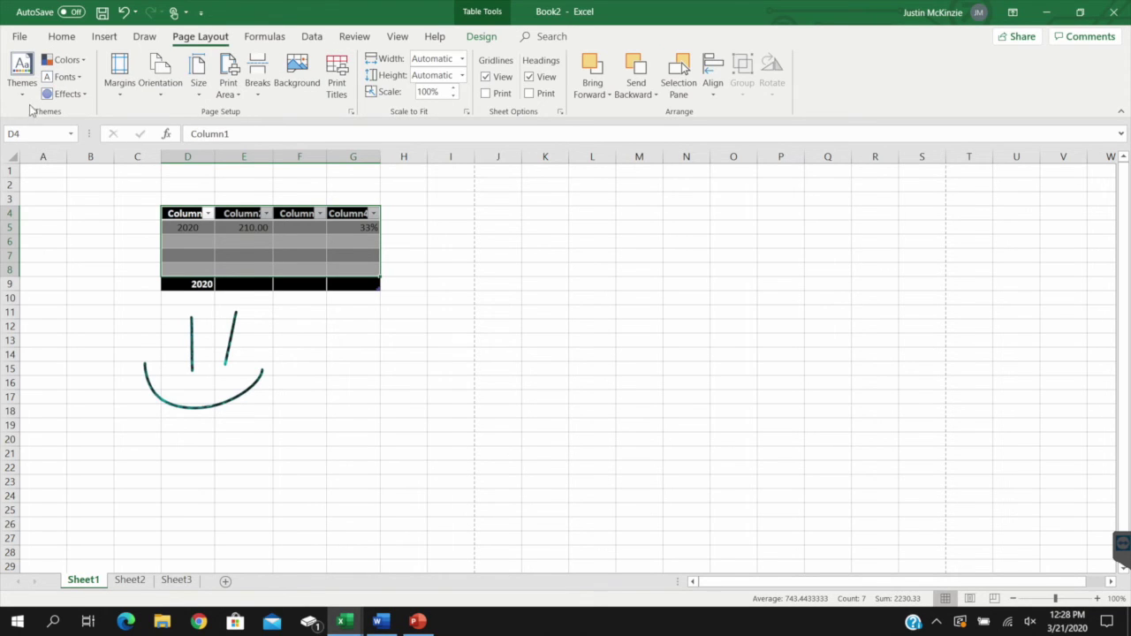
left_click(23, 70)
key("Escape")
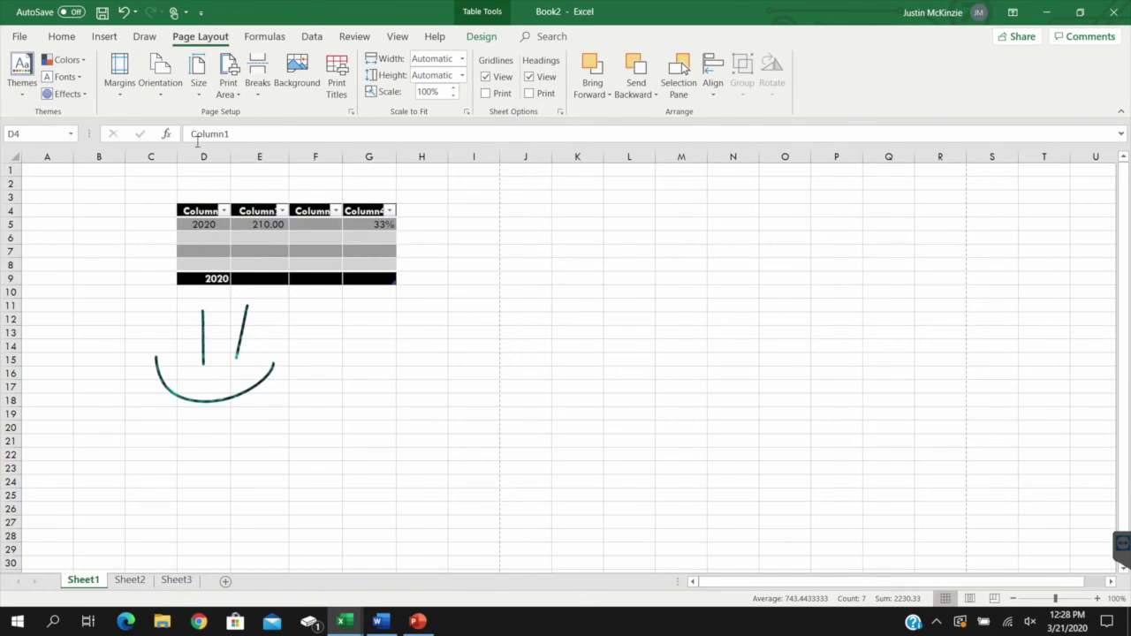
left_click(439, 316)
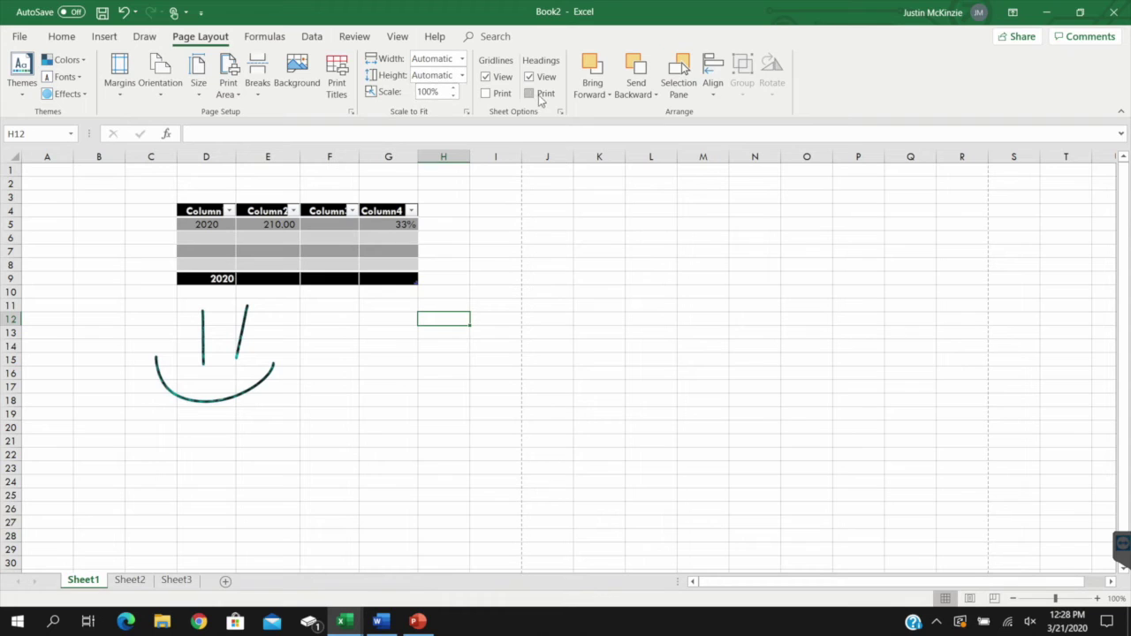
- Hide the gridlines on Sheet1 and show them again
left_click(485, 77)
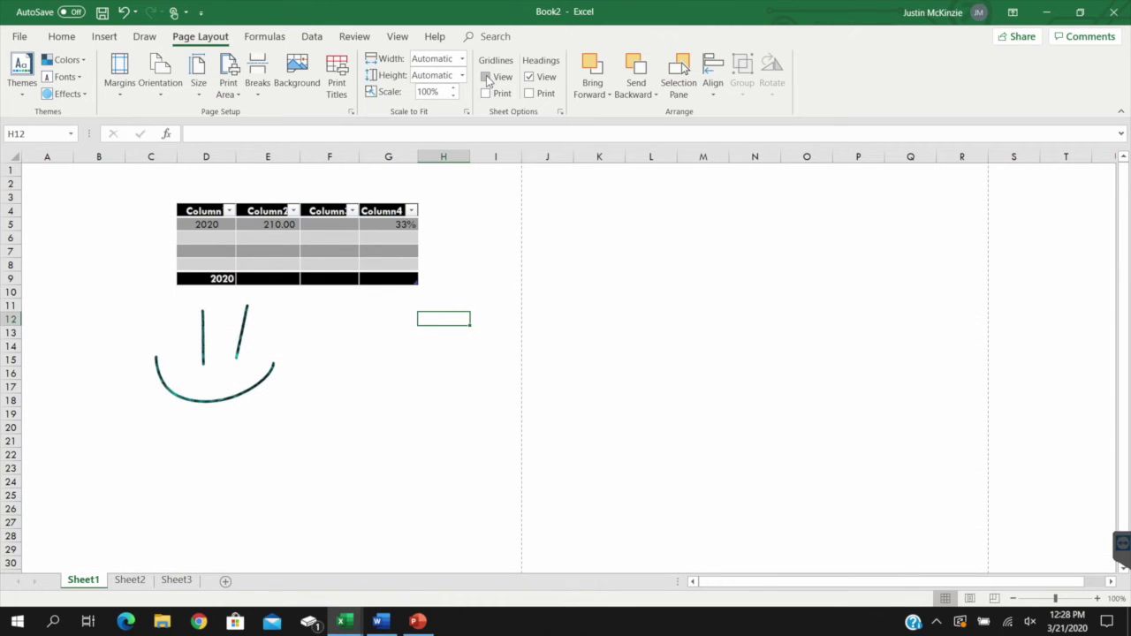
left_click(485, 77)
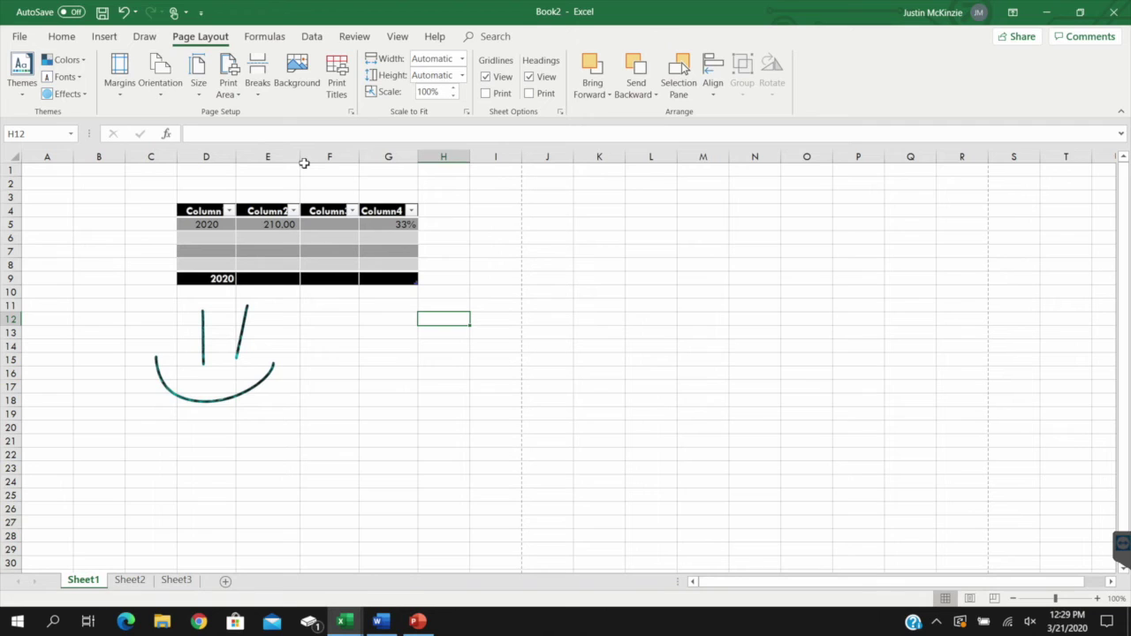
- With cell G11 selected, review the Math & Trig, Text and Recently Used functions and the calculation options without changing anything
key("Up")
key("Left")
left_click(261, 40)
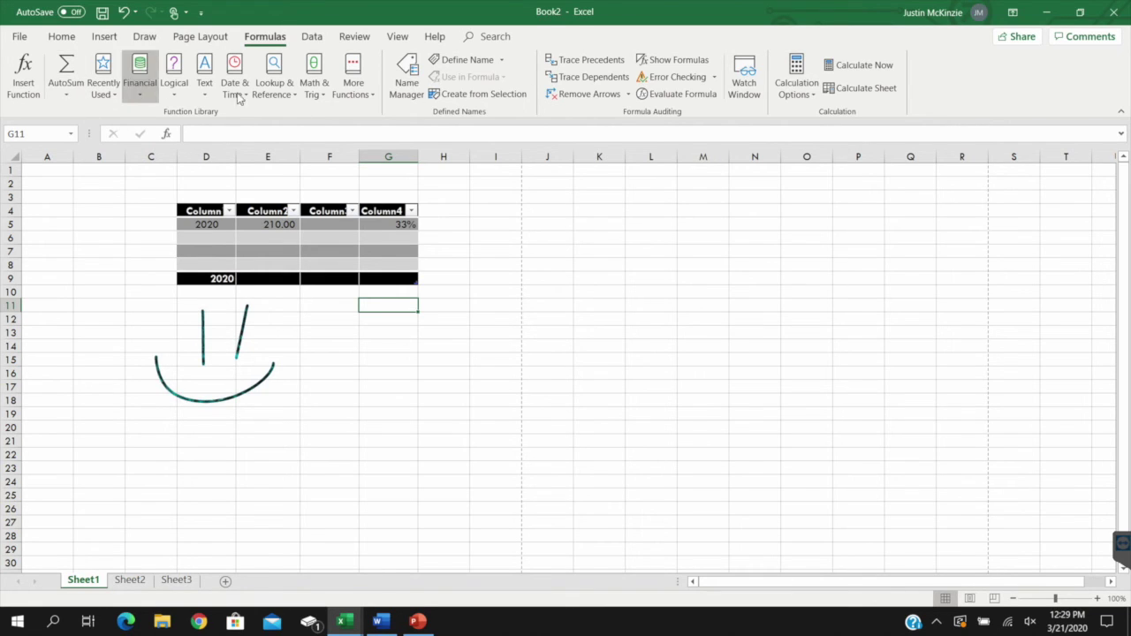
left_click(320, 93)
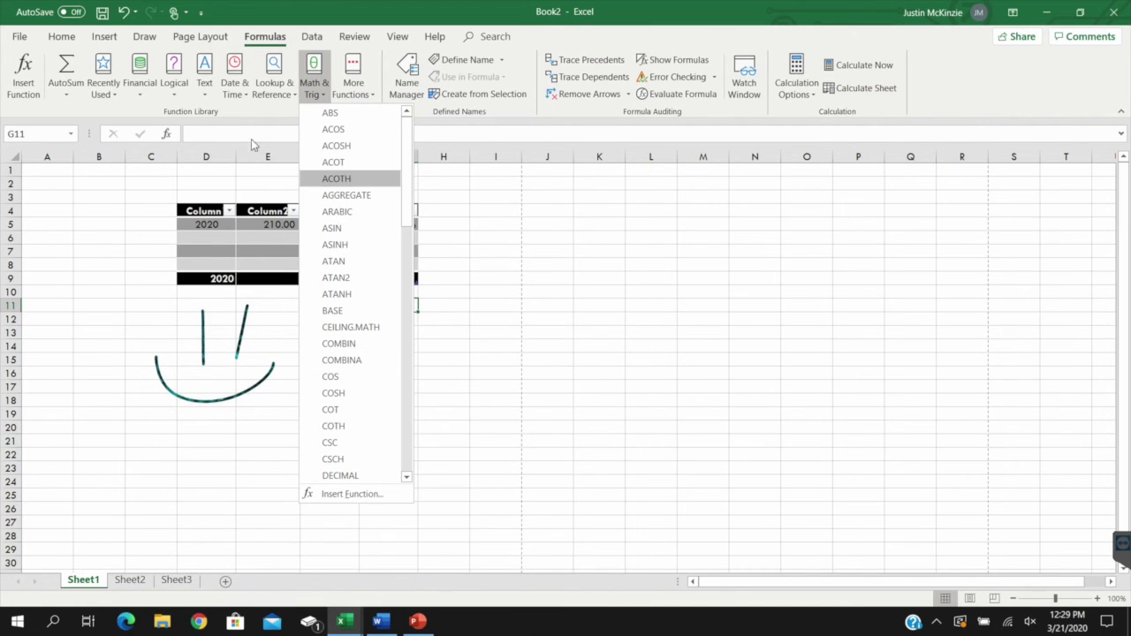
left_click(205, 88)
left_click(205, 89)
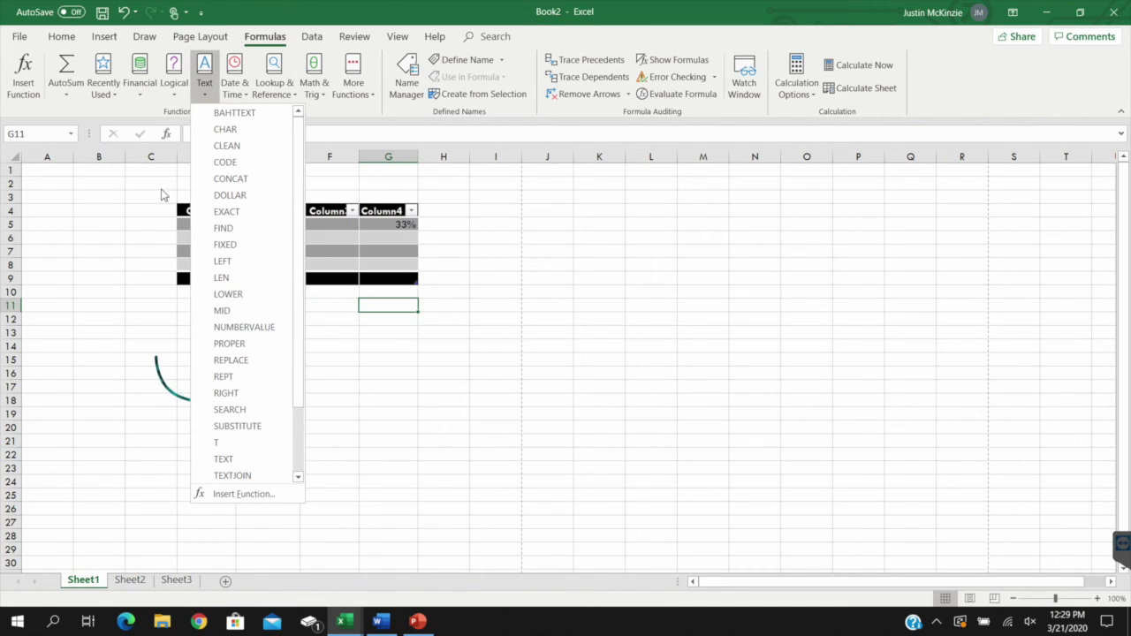
left_click(99, 92)
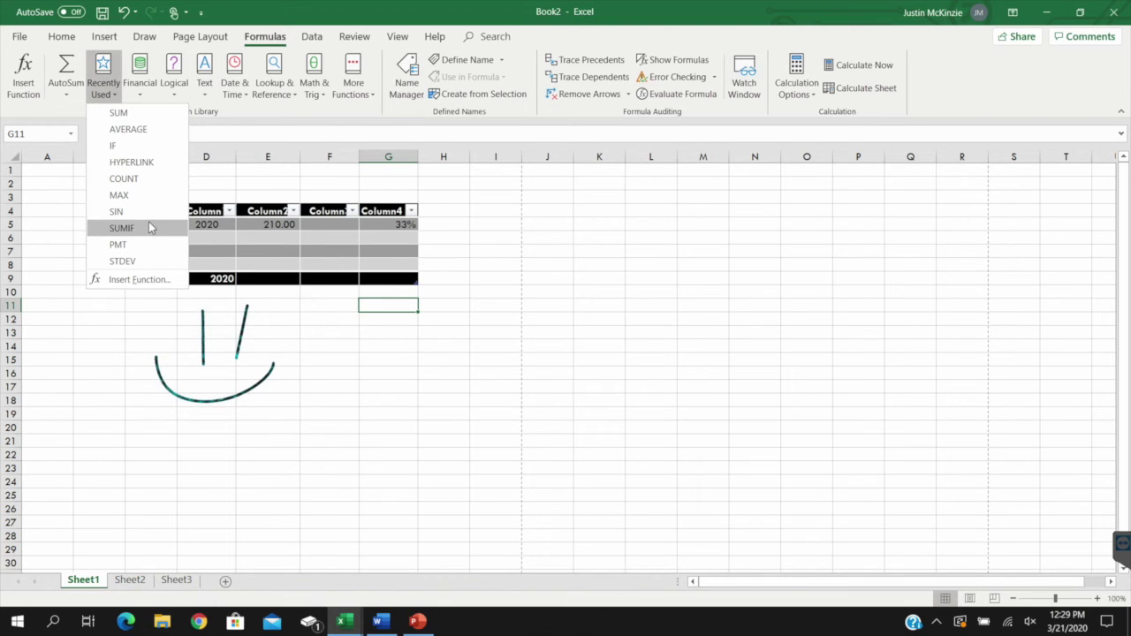
left_click(67, 107)
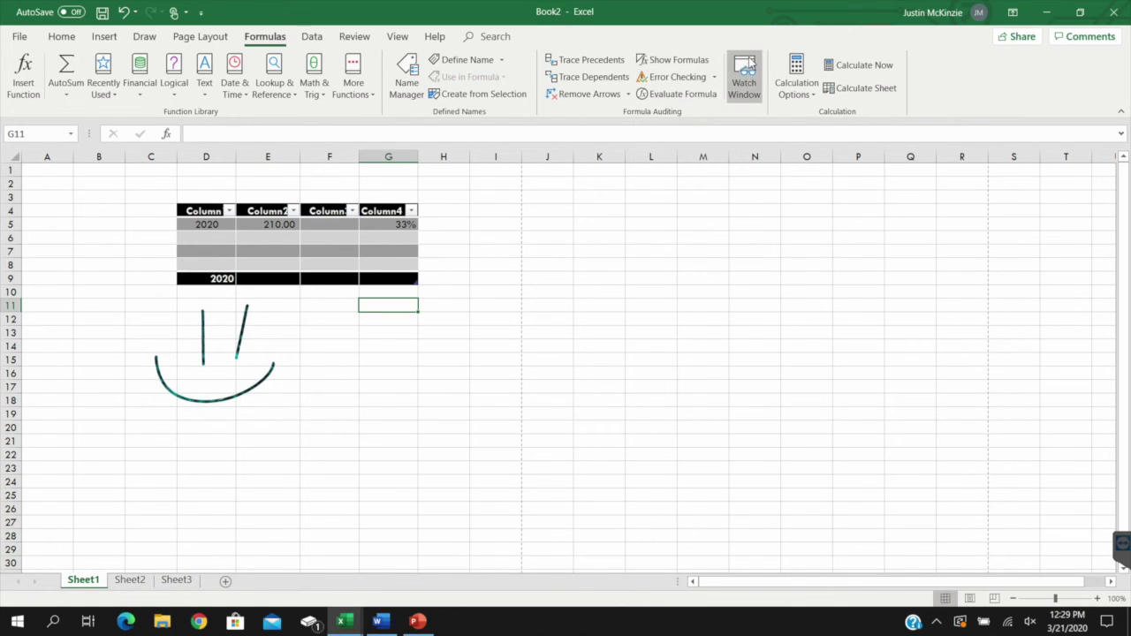
left_click(798, 90)
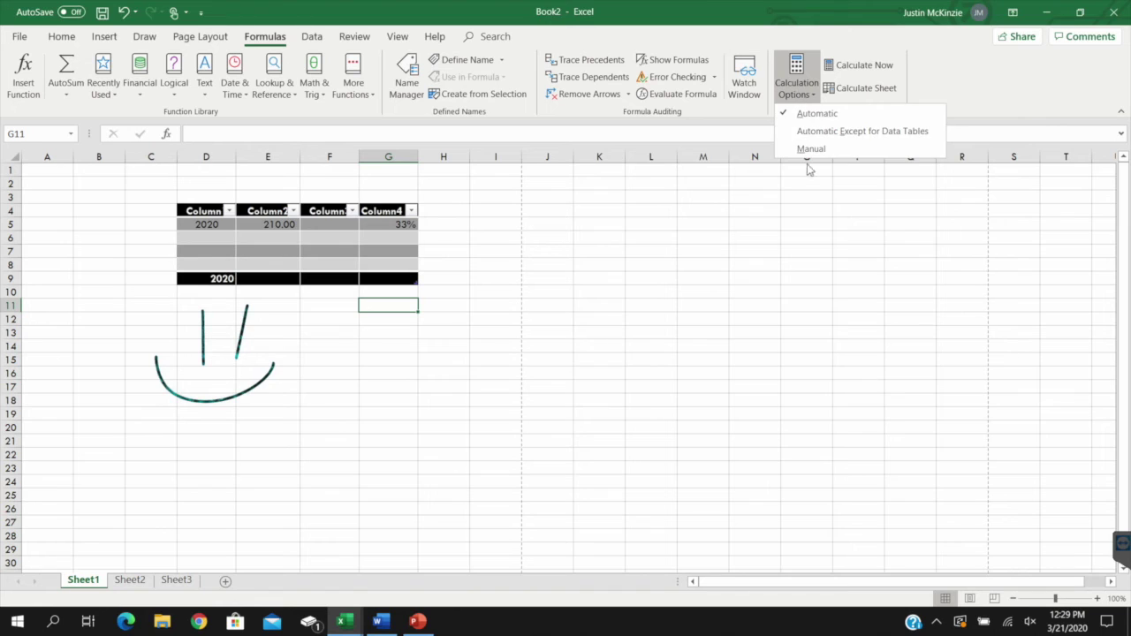
left_click(982, 76)
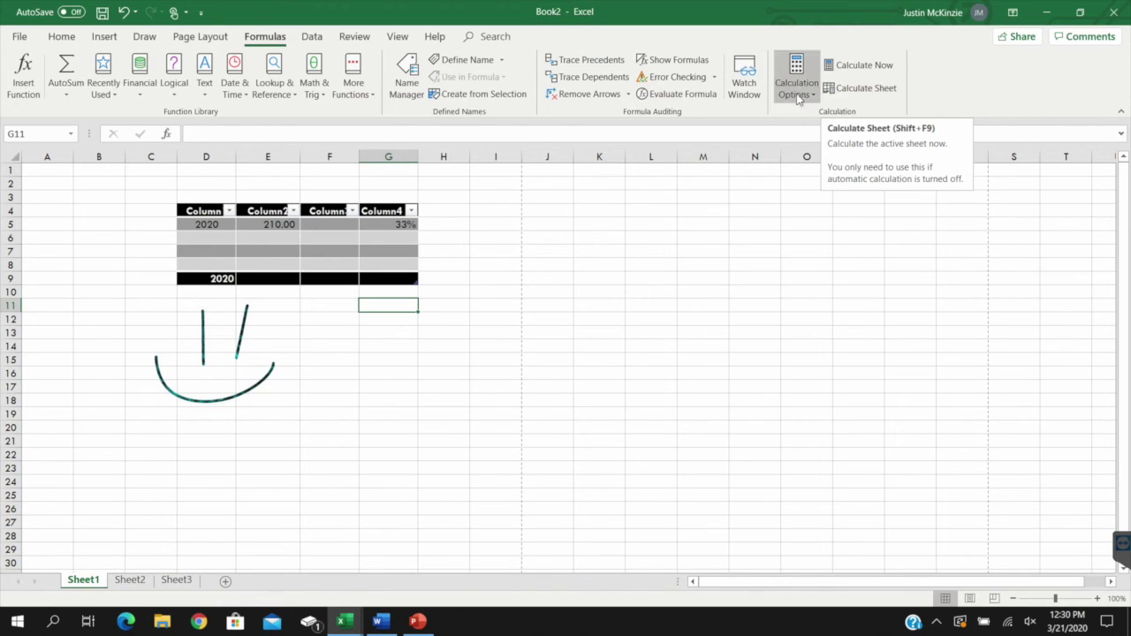
- Review the Get Data sources, including online services and other sources, without importing anything
left_click(312, 37)
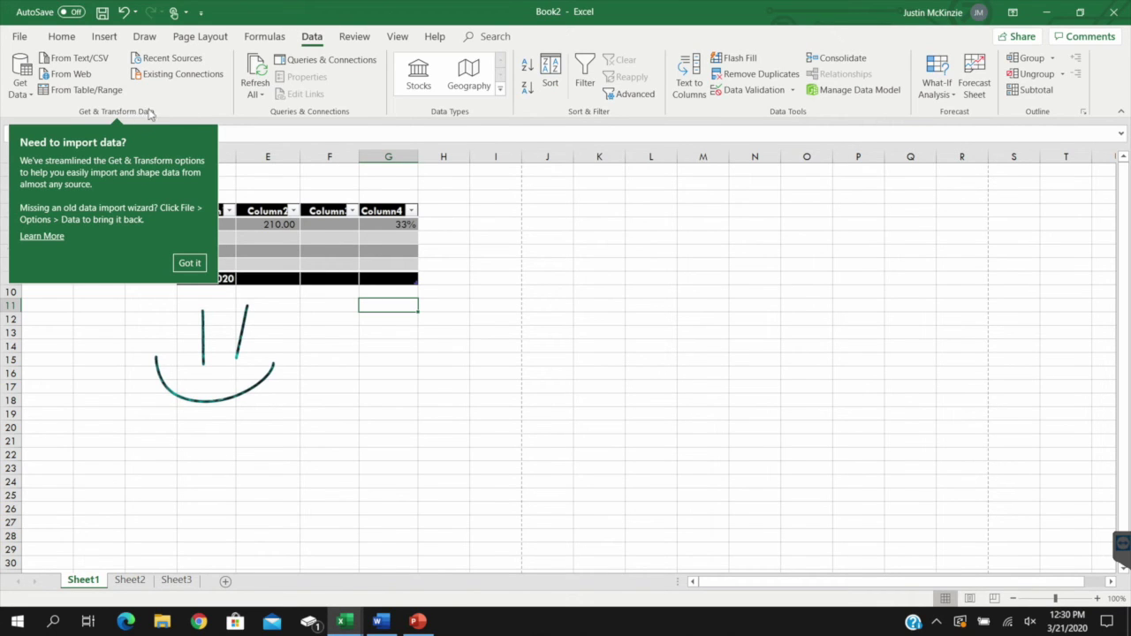
left_click(22, 87)
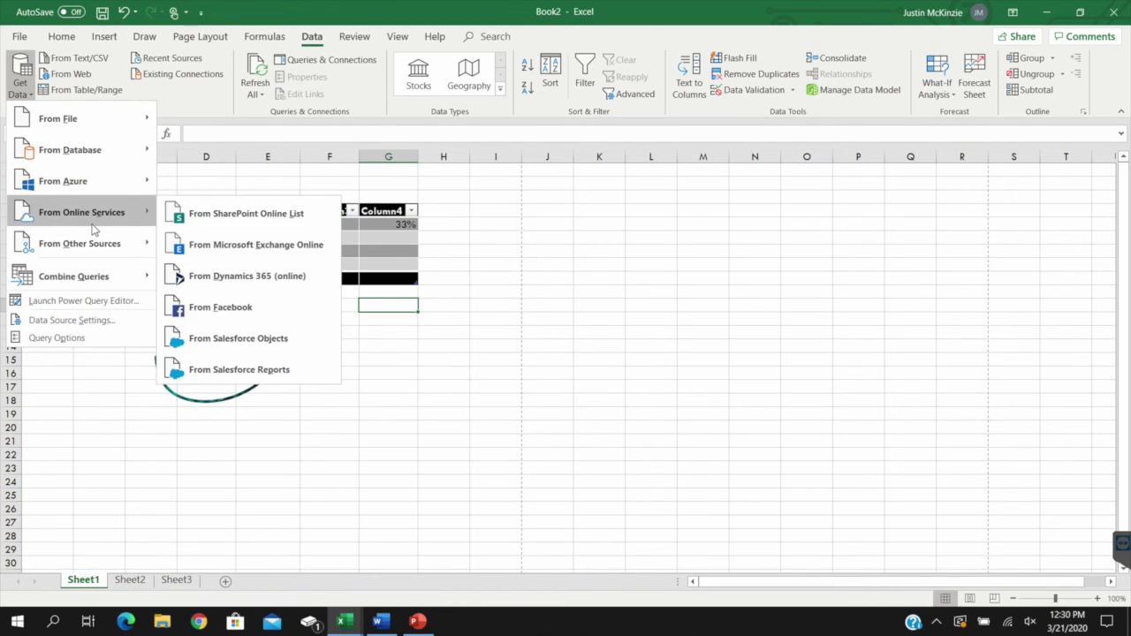
left_click(153, 92)
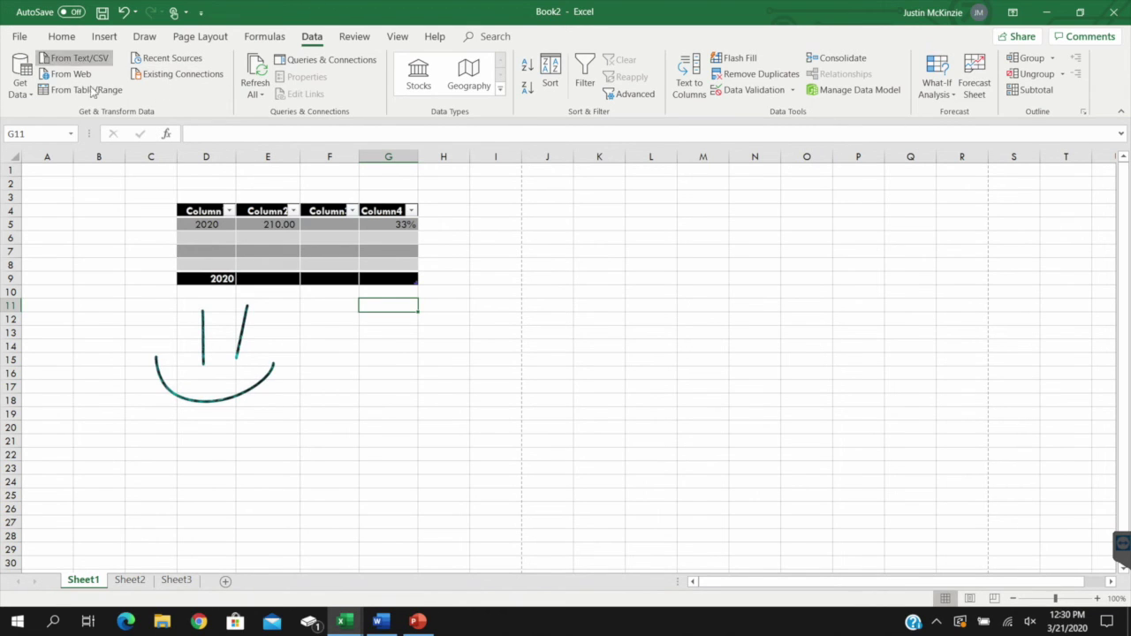
left_click(26, 99)
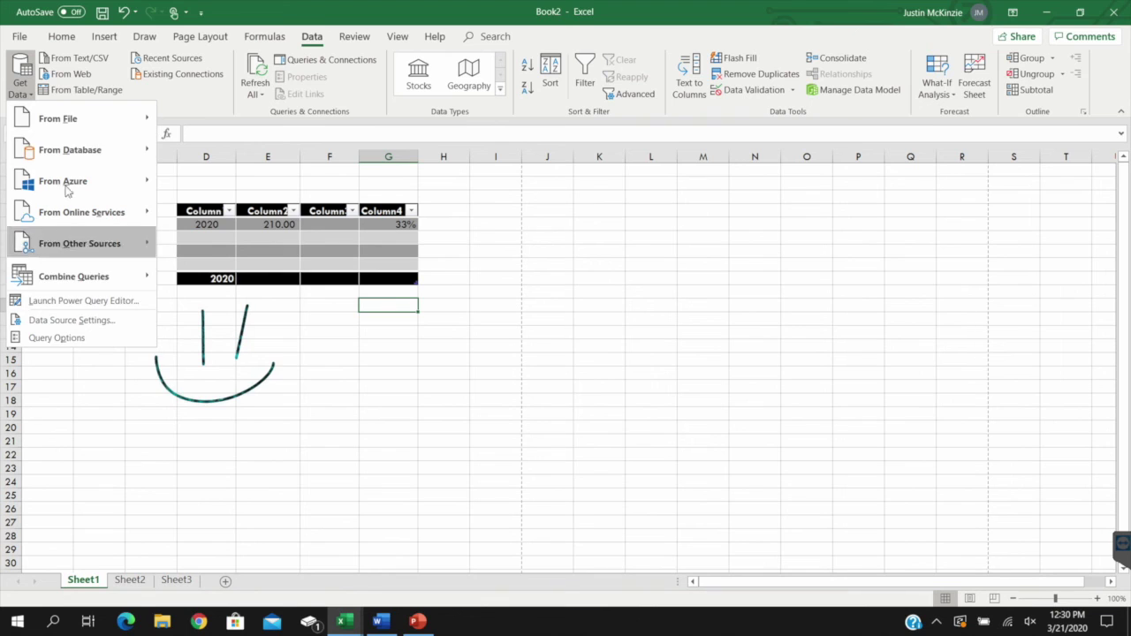
left_click(276, 84)
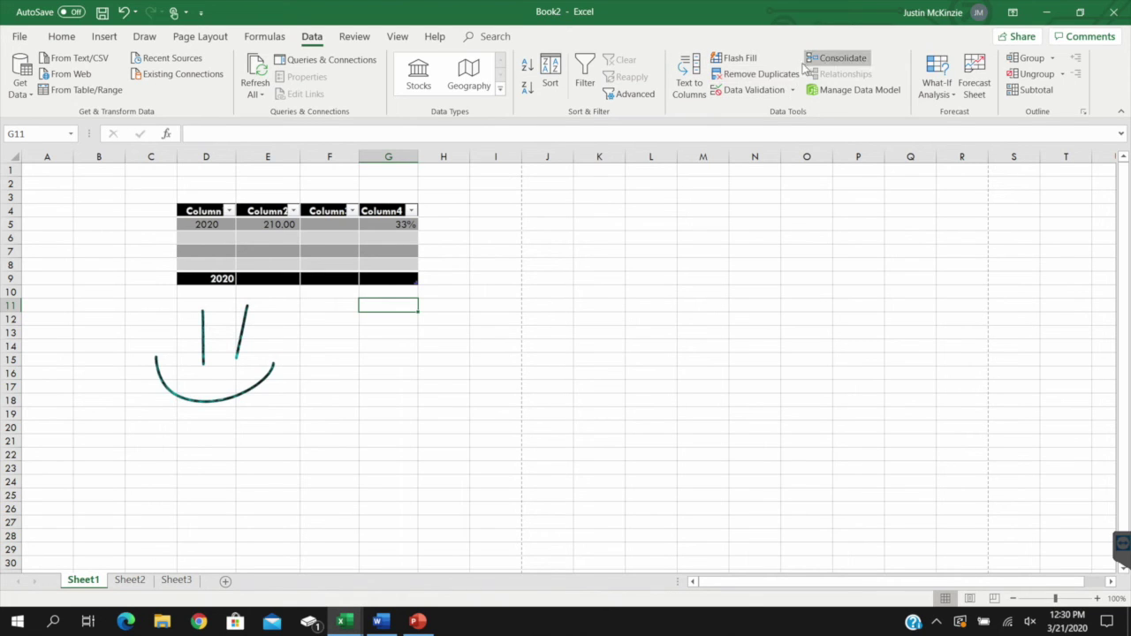
- Review the Data Validation choices and the proofing, comment and protection commands without using them
left_click(792, 90)
left_click(849, 106)
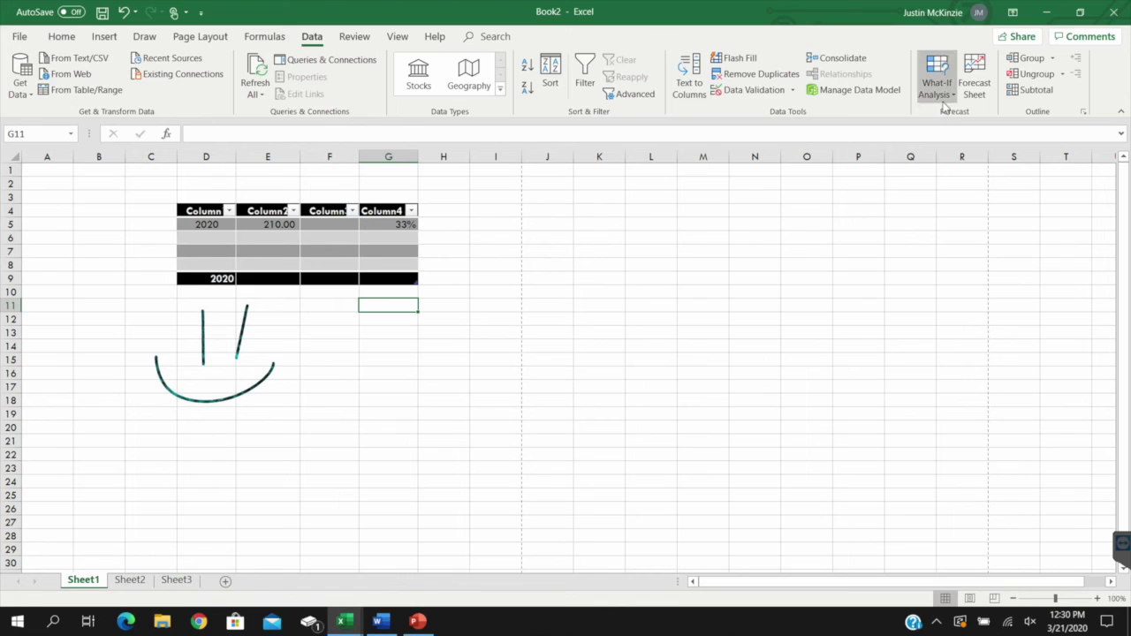
left_click(354, 36)
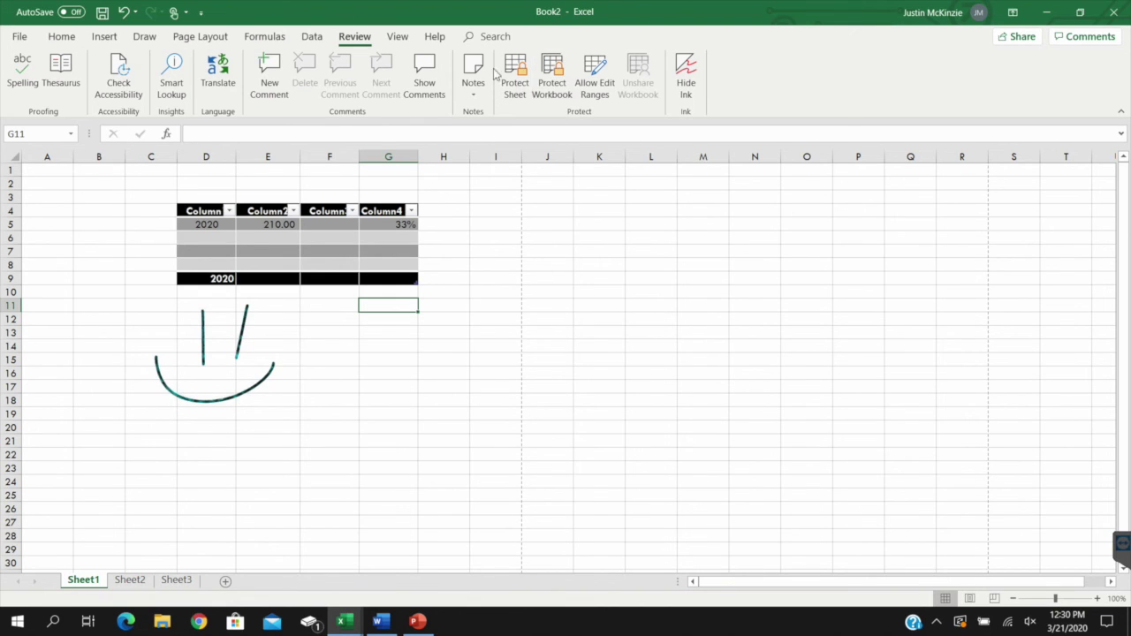
- View Sheet1 in Page Break Preview and Page Layout view, and return it to Normal view
left_click(398, 37)
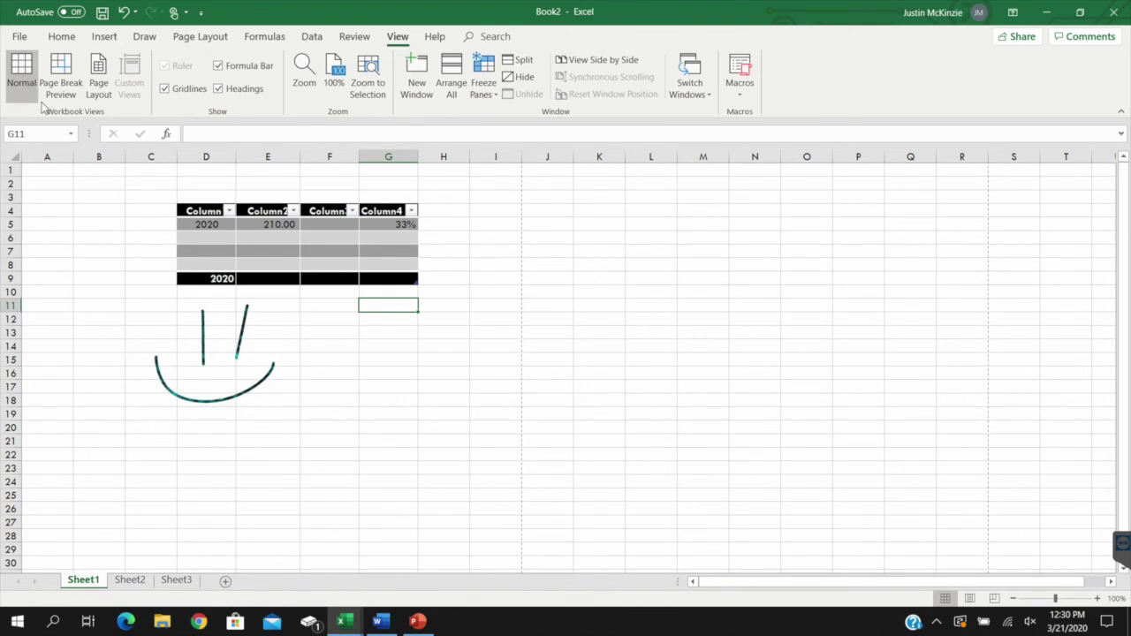
left_click(62, 79)
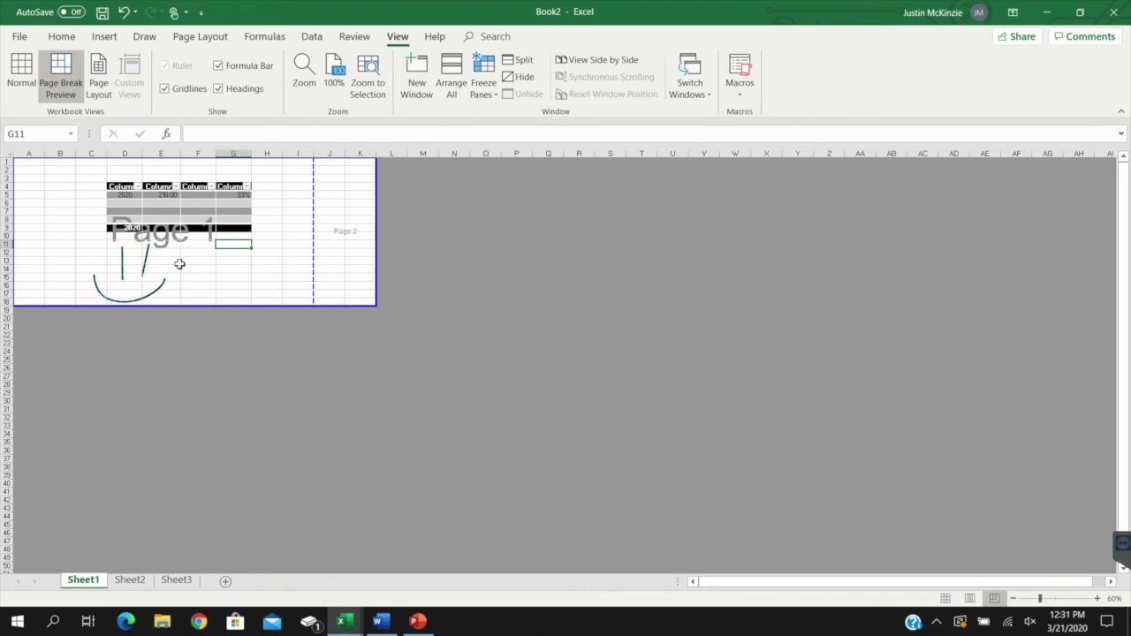
left_click(98, 88)
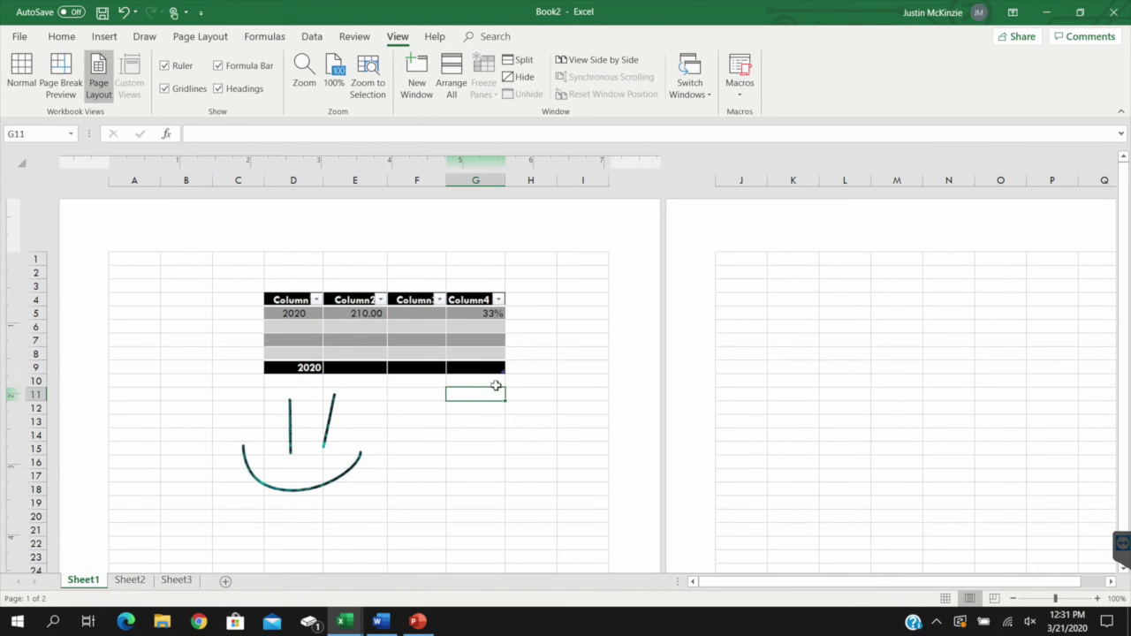
scroll(495, 380, "down", 4)
scroll(498, 357, "up", 4)
left_click(22, 78)
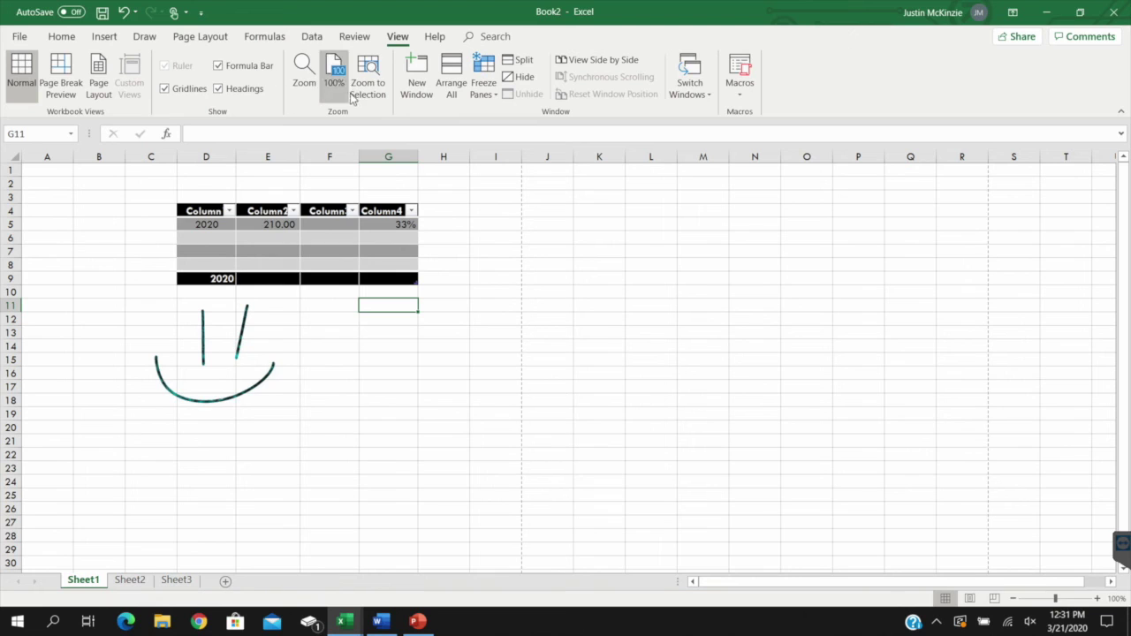
- Select cell A1, try an AVERAGE() entry in it and erase that entry
left_click(199, 132)
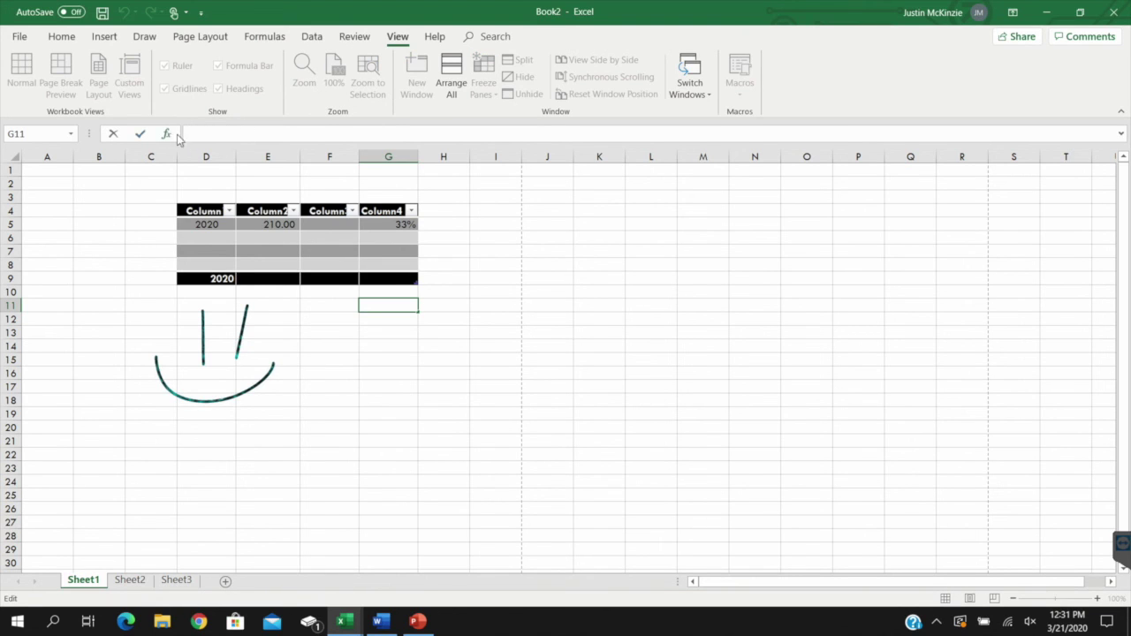
left_click(27, 168)
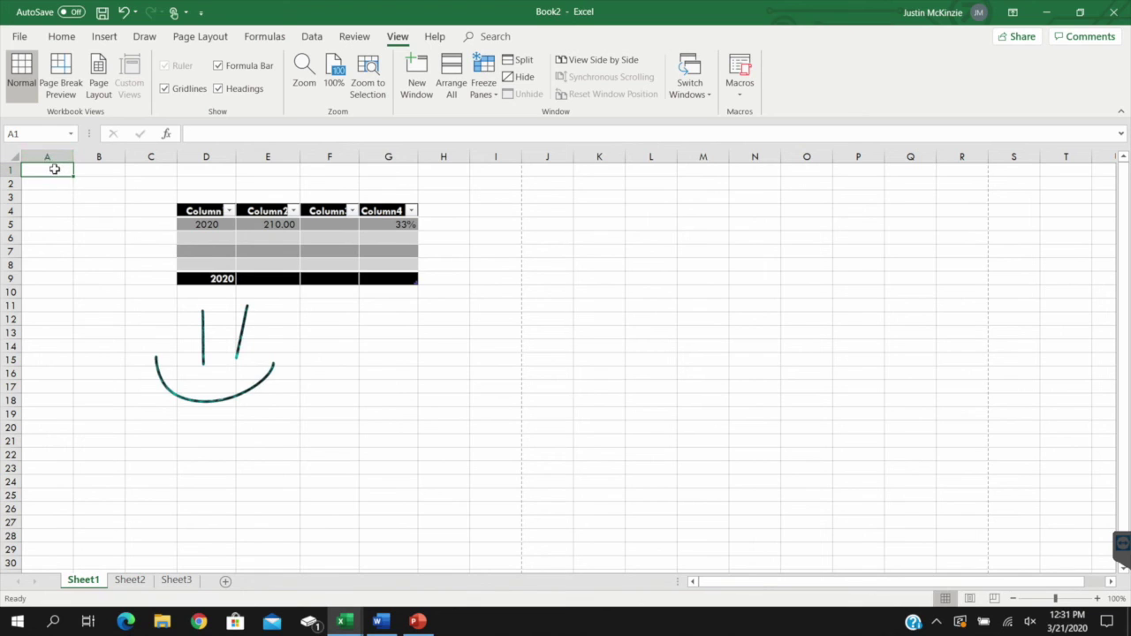
left_click(38, 135)
left_click(198, 133)
type("AVERAGE()")
key("BackSpace")
key("BackSpace")
key("BackSpace")
key("BackSpace")
key("BackSpace")
key("BackSpace")
key("BackSpace")
key("BackSpace")
- Enter the text "data" in cell A1
type("data")
key("Return")
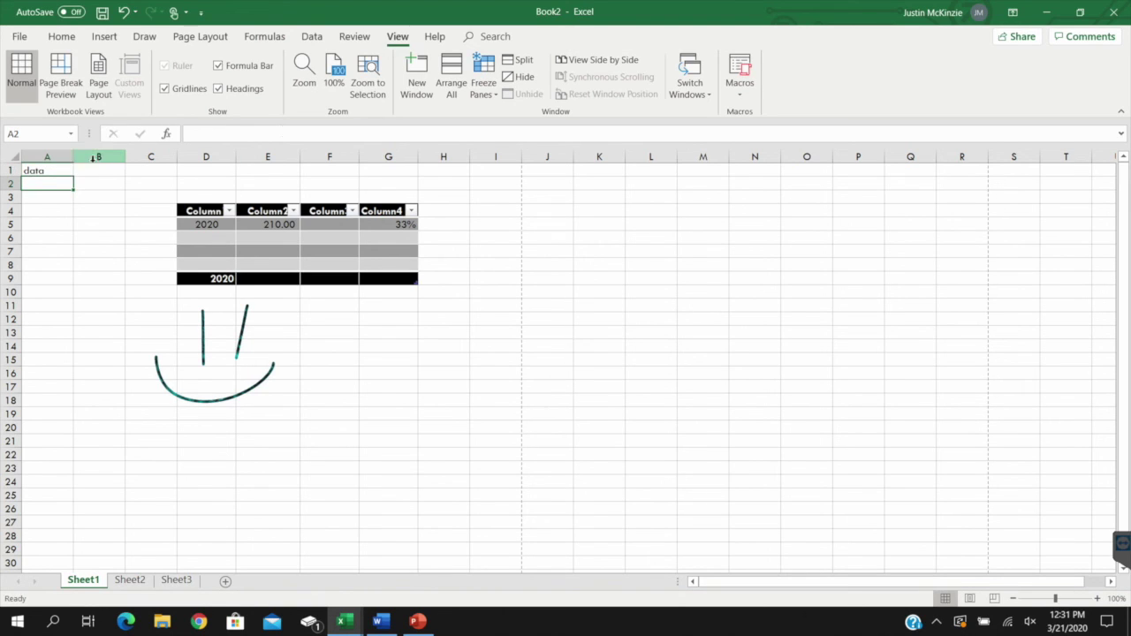
left_click(63, 170)
- Enter the text "type" in cell B4 and select cell J5
left_click(107, 210)
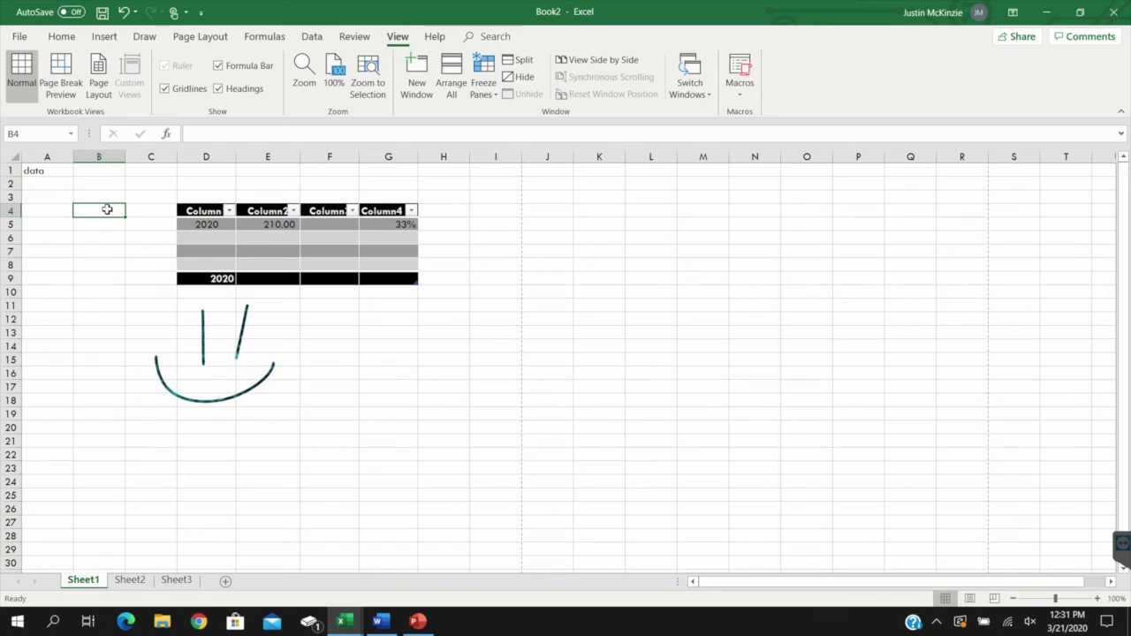
type("type")
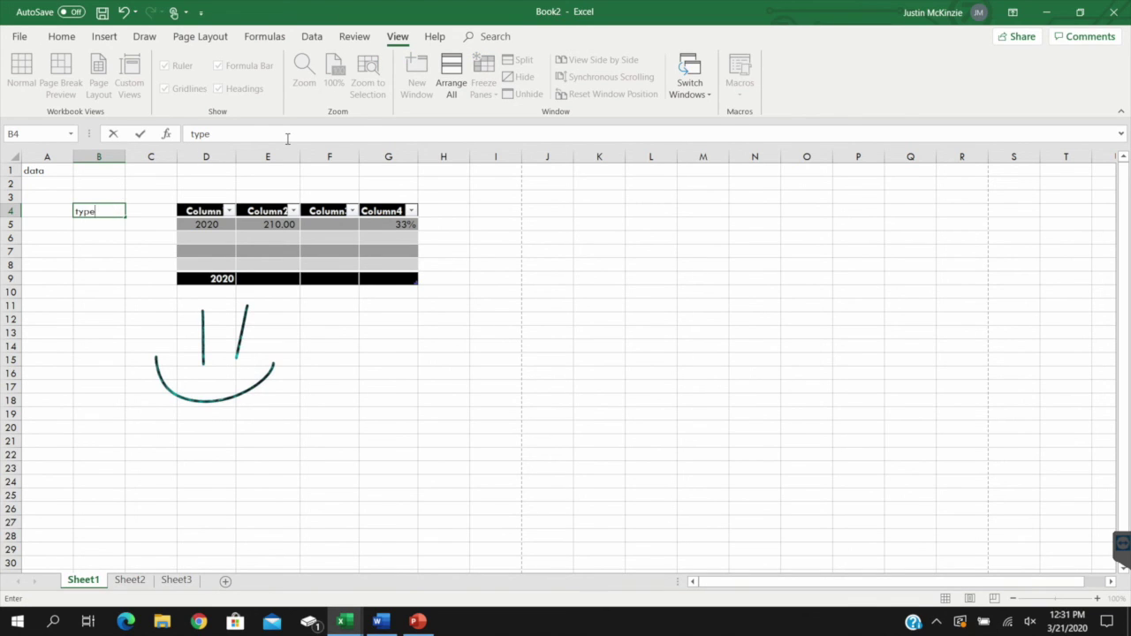
left_click(547, 224)
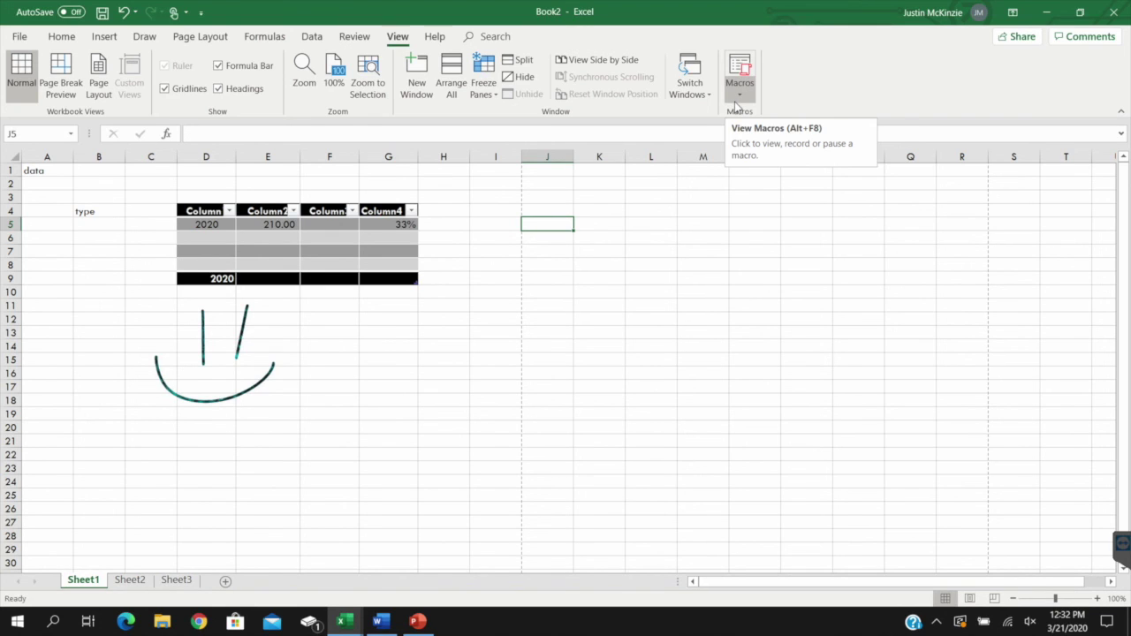
- Review the help commands, the Quick Access Toolbar customization options and the Touch/Mouse Mode choices without changing any, and return to the Home commands
left_click(434, 36)
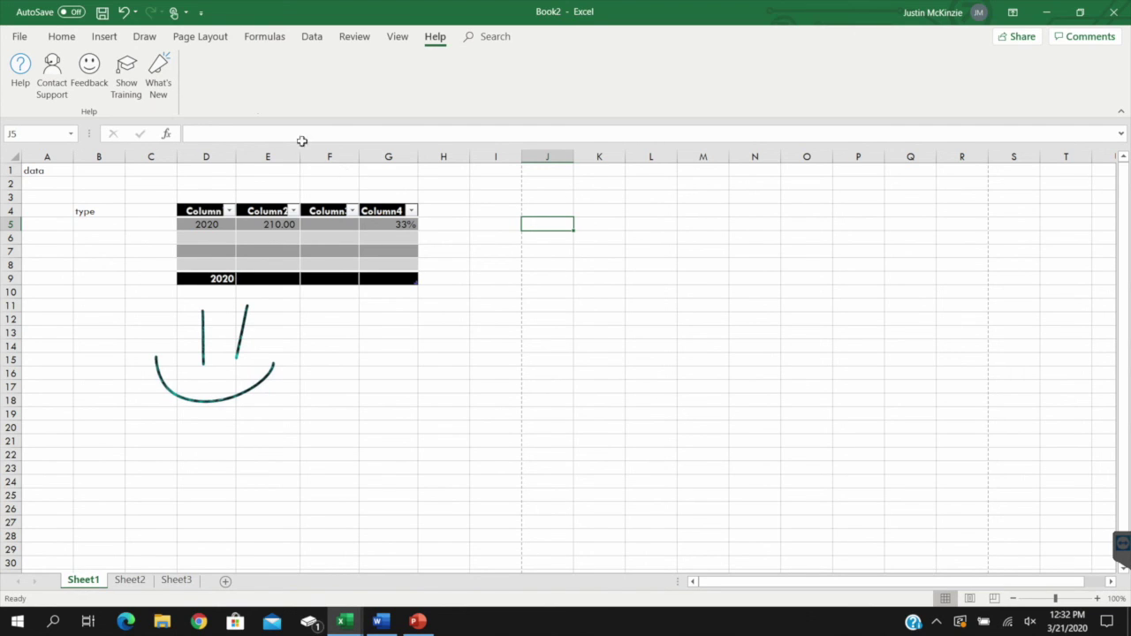
left_click(201, 13)
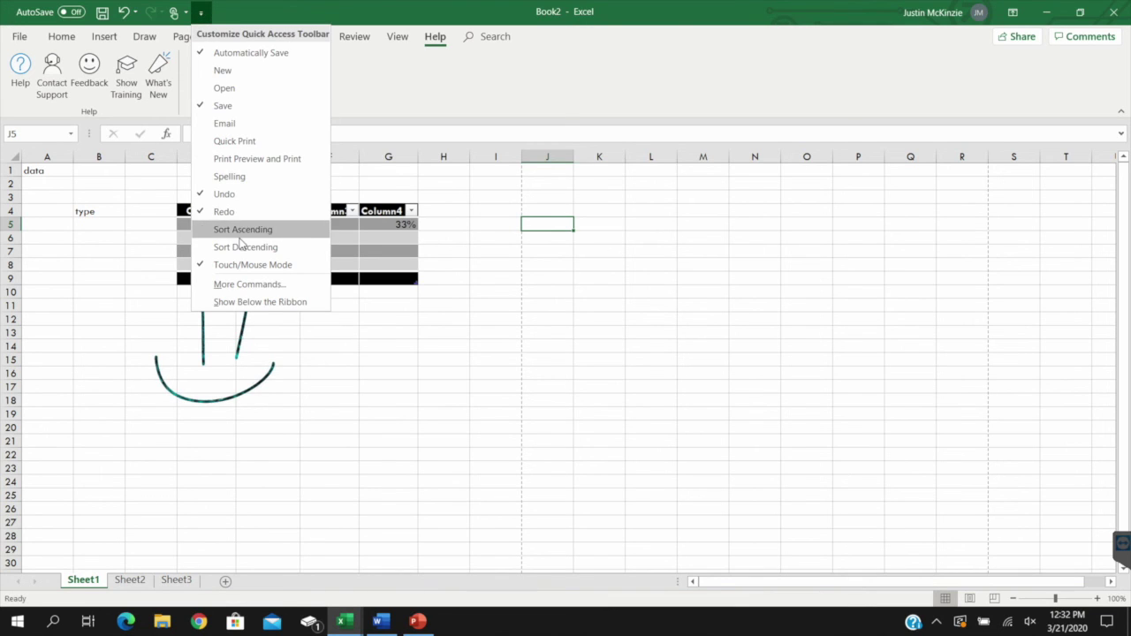
left_click(174, 13)
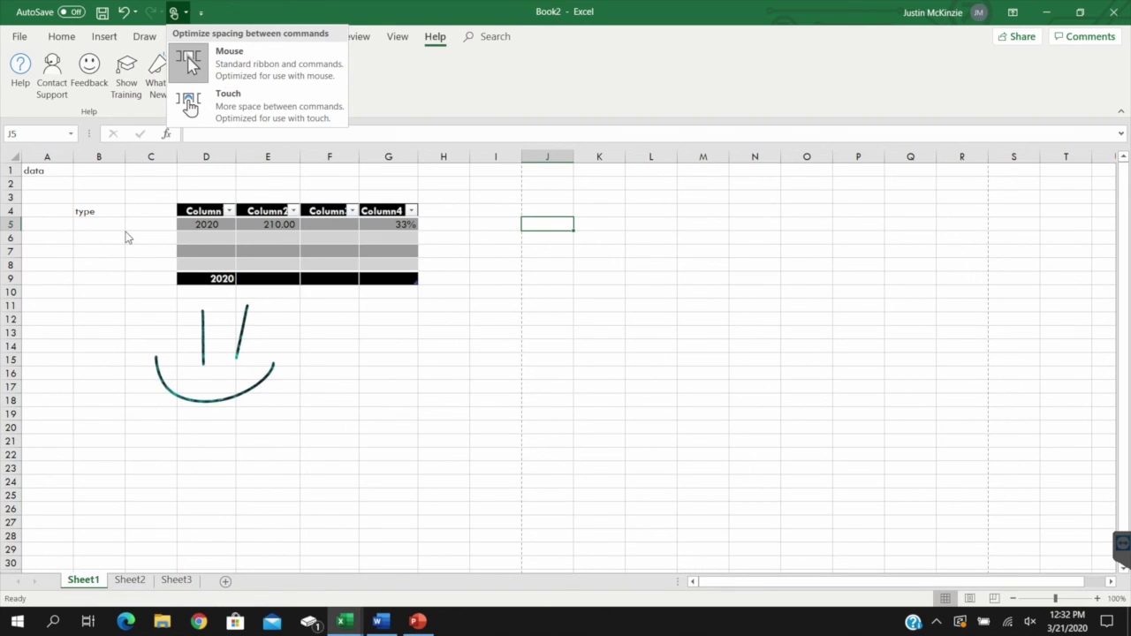
left_click(112, 348)
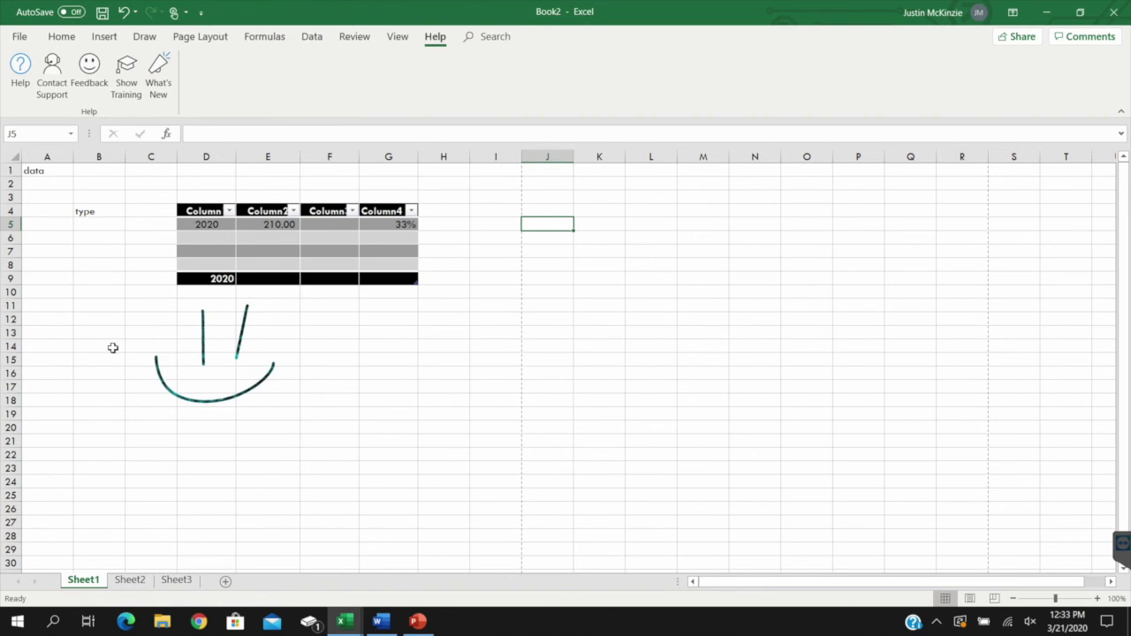
left_click(61, 36)
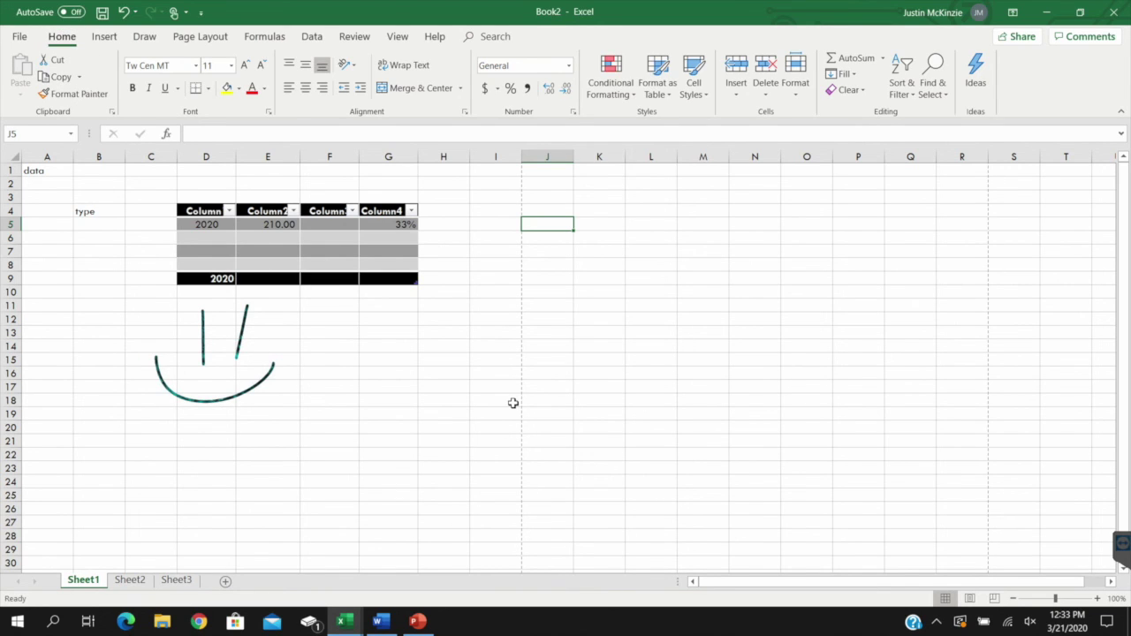